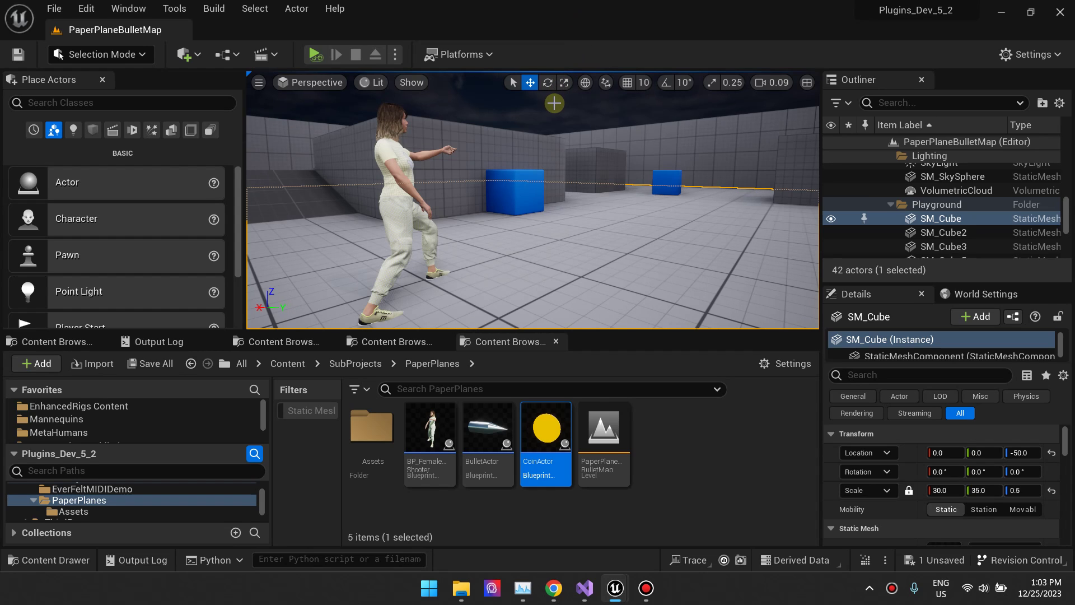
# Step: Open the CoinActor blueprint and inspect the settings of its RotatingMovement component
pyautogui.doubleClick(546, 434)
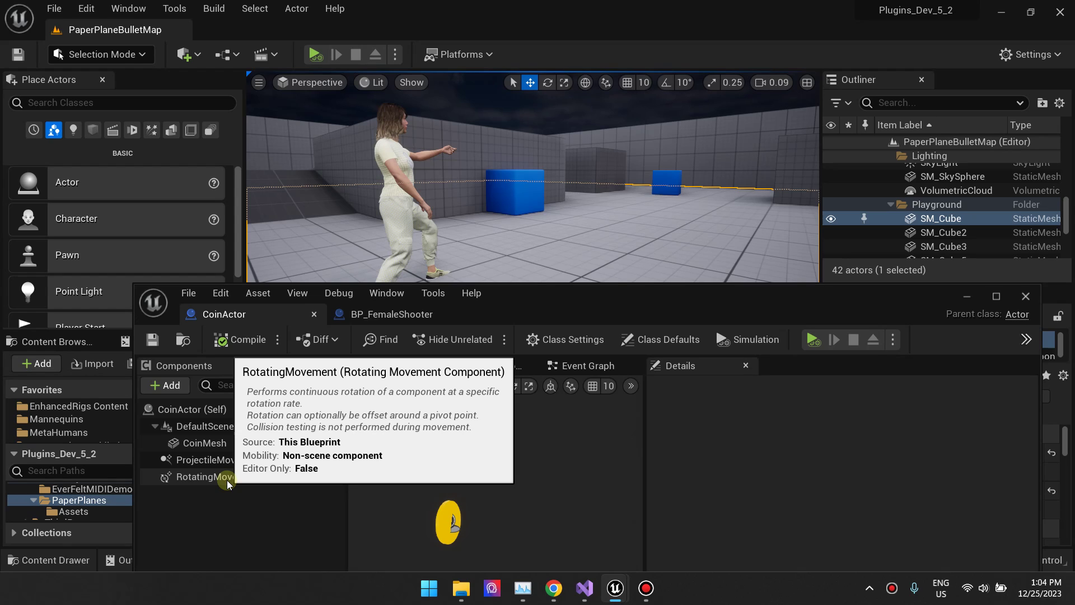
pyautogui.click(227, 523)
pyautogui.moveTo(533, 190); pyautogui.dragTo(238, 483)
pyautogui.click(236, 480)
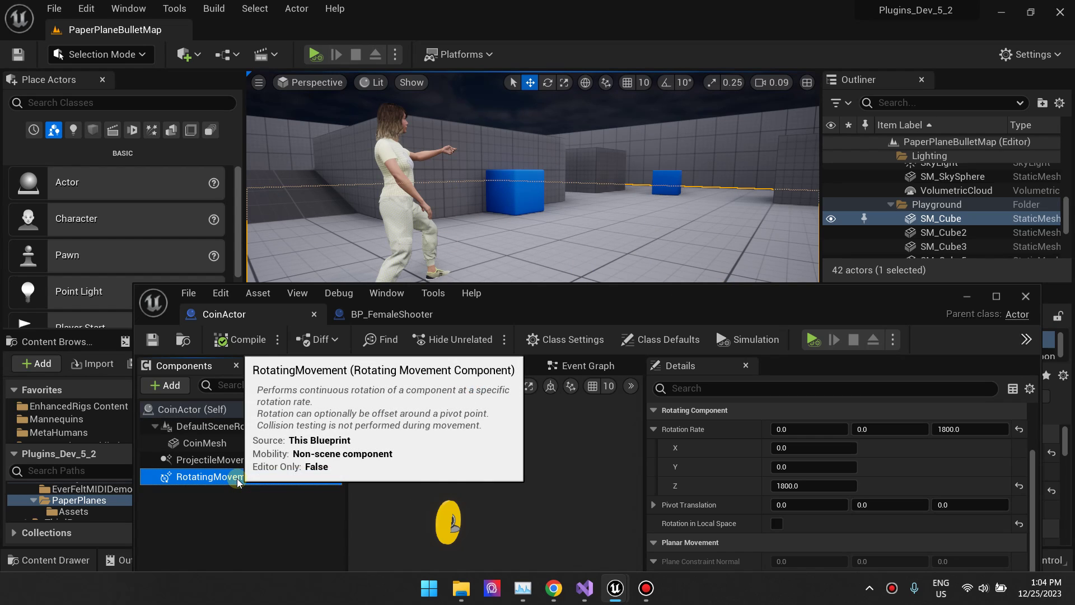
pyautogui.click(242, 513)
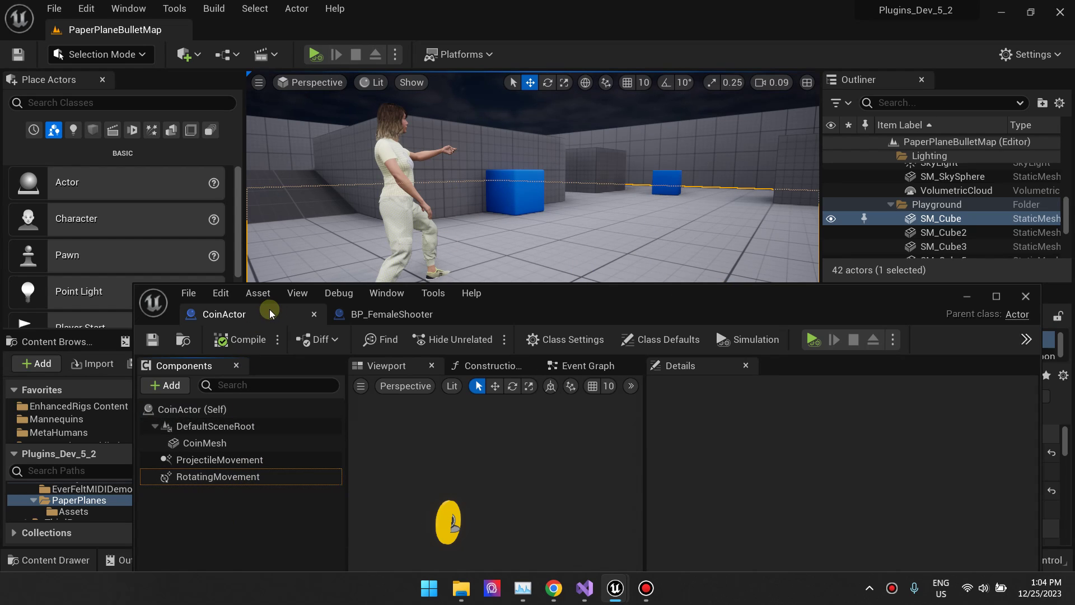
# Step: Return to the level, play it to watch the coins in motion, and stop the simulation
pyautogui.click(966, 296)
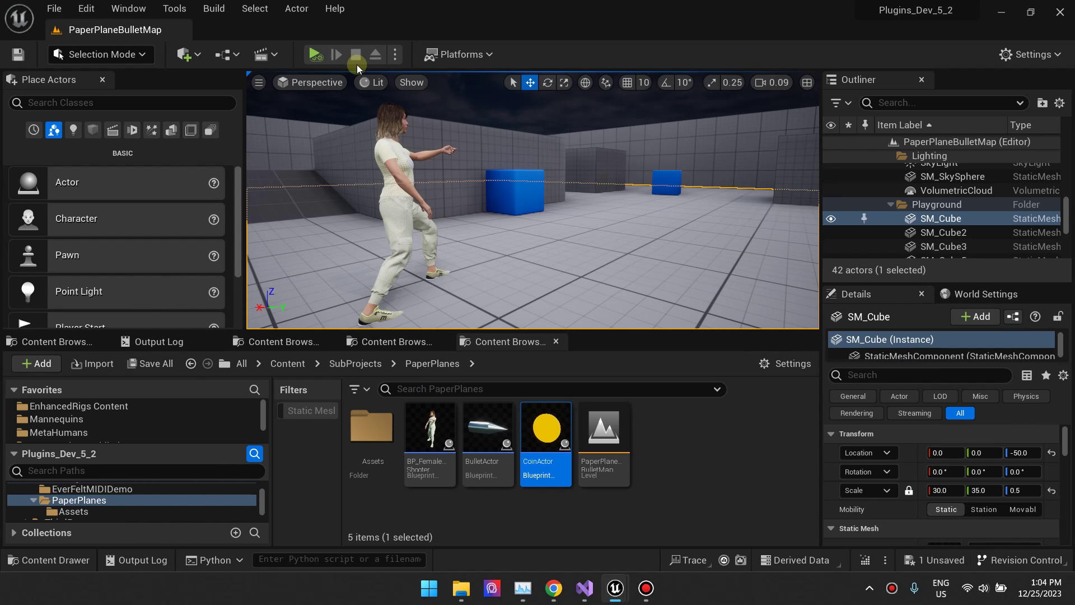
pyautogui.click(315, 53)
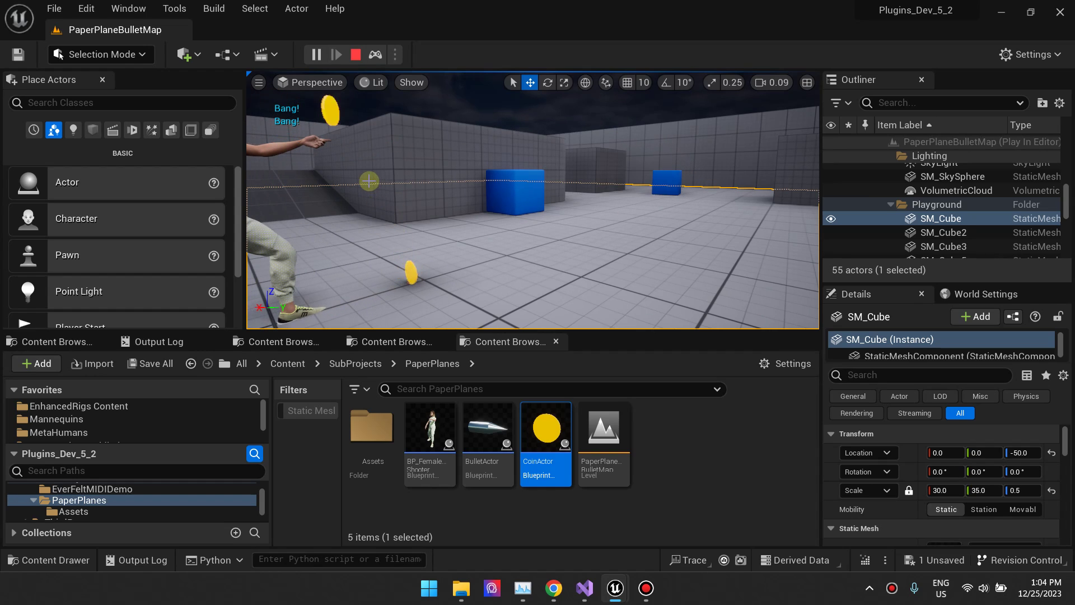
pyautogui.click(359, 60)
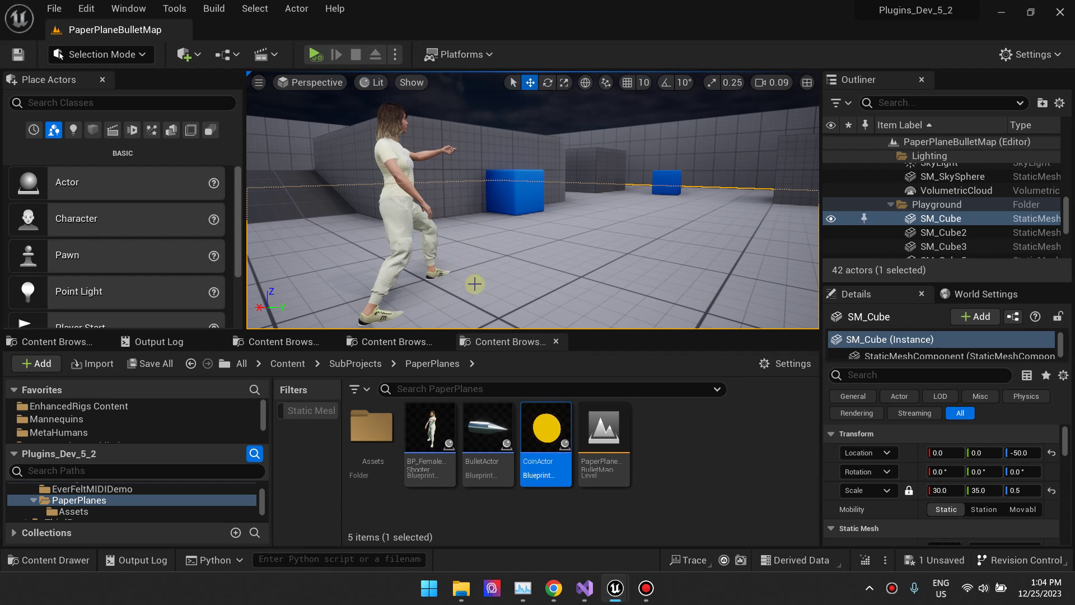
# Step: Reopen the CoinActor blueprint and delete its ProjectileMovement component
pyautogui.doubleClick(547, 475)
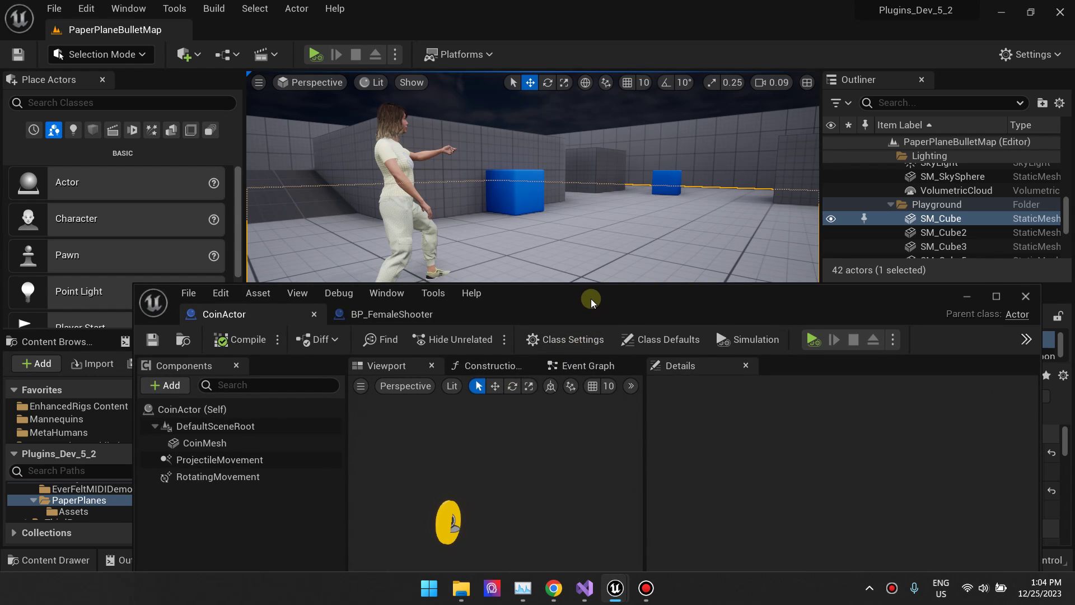
pyautogui.moveTo(593, 302); pyautogui.dragTo(611, 256)
pyautogui.click(263, 435)
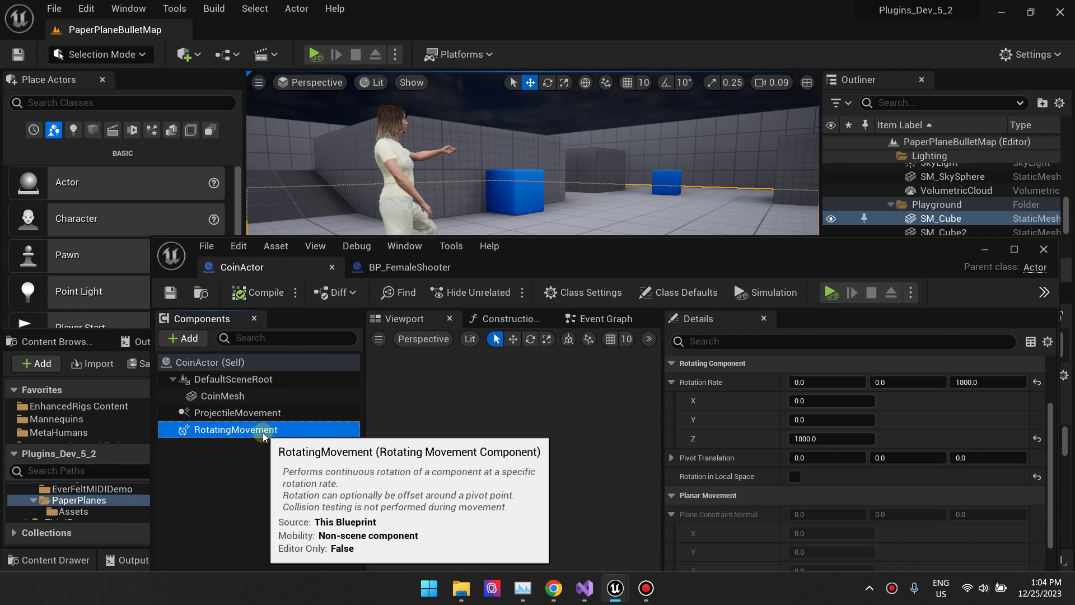
pyautogui.click(228, 463)
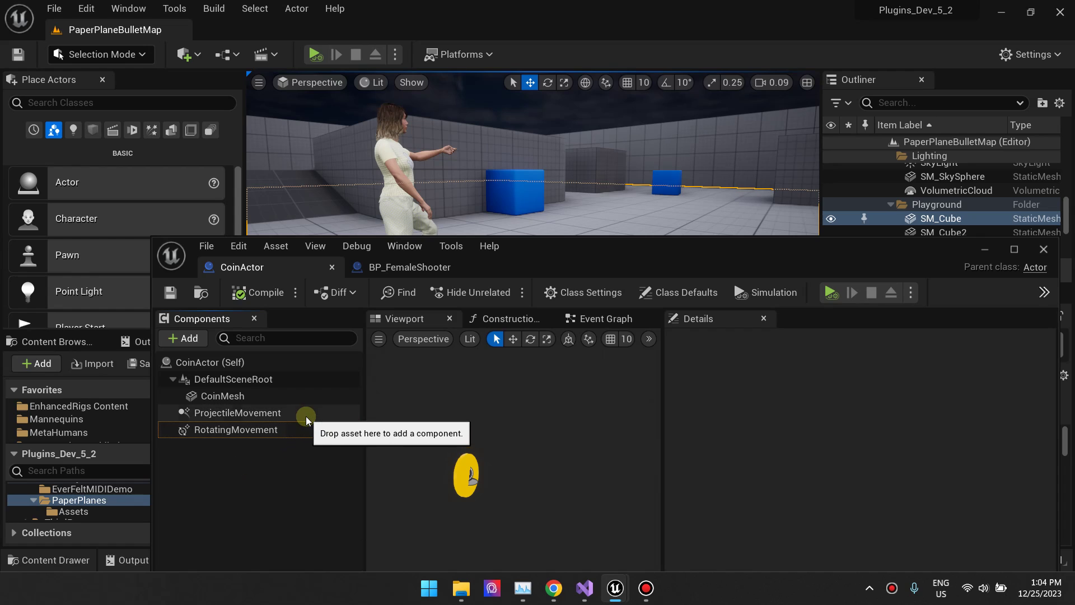
pyautogui.moveTo(566, 247); pyautogui.dragTo(563, 206)
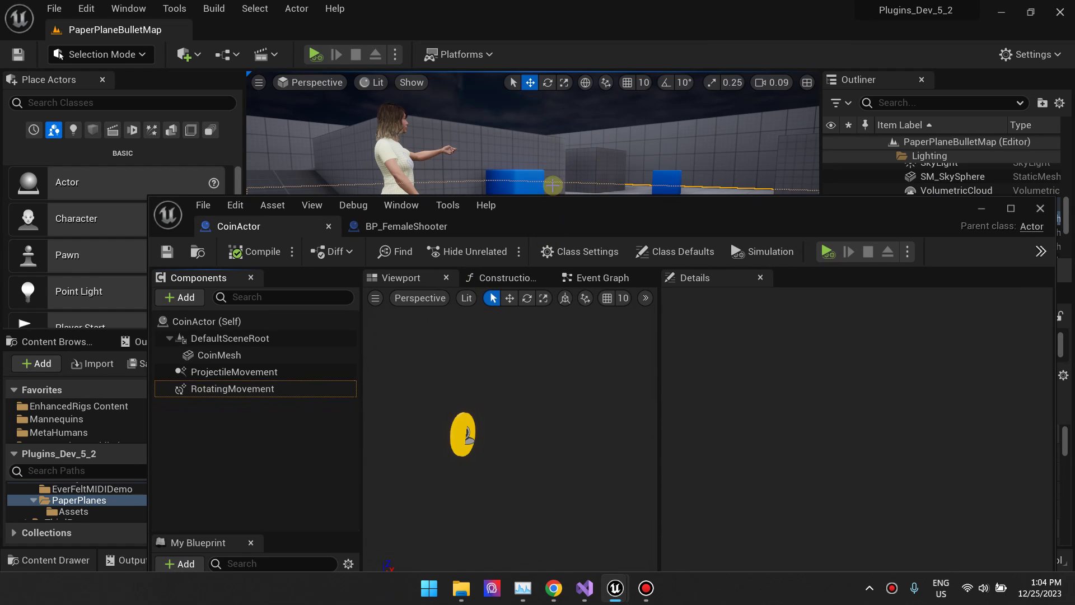
pyautogui.click(262, 372)
pyautogui.click(256, 440)
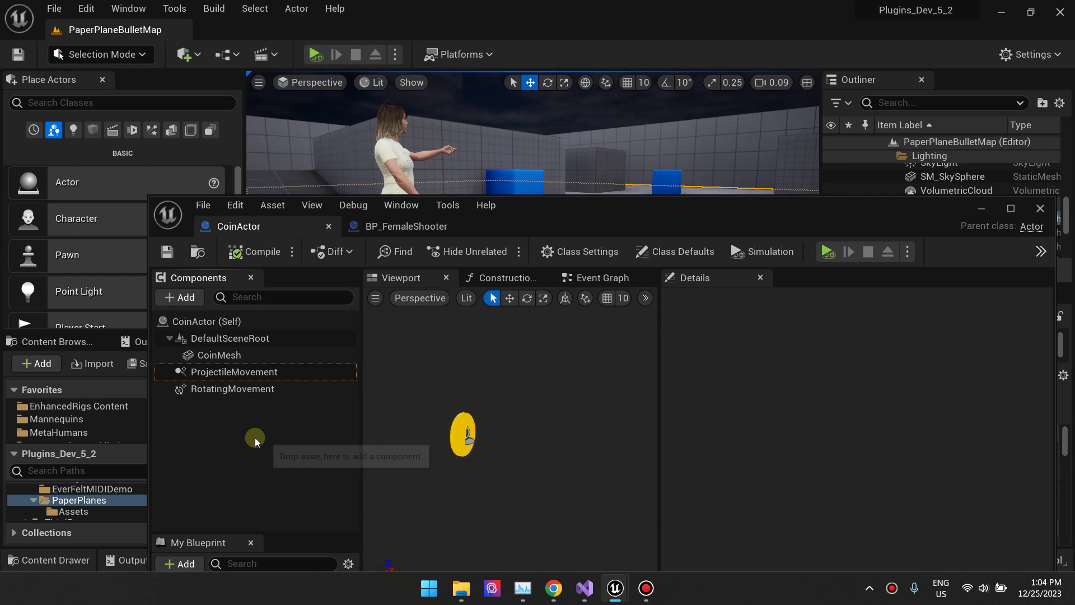
pyautogui.click(264, 373)
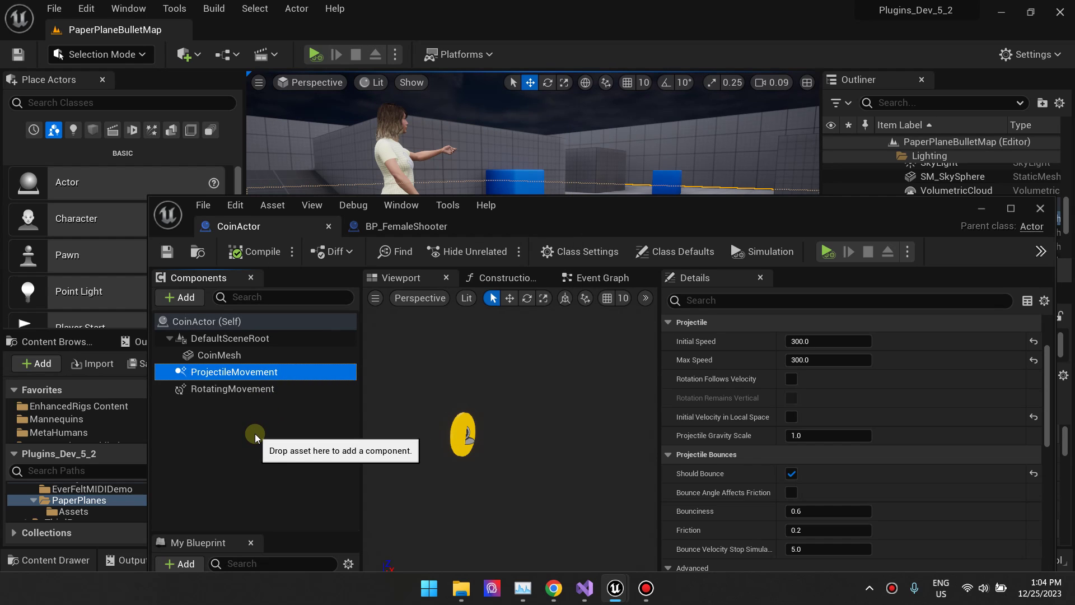
pyautogui.press('Delete')
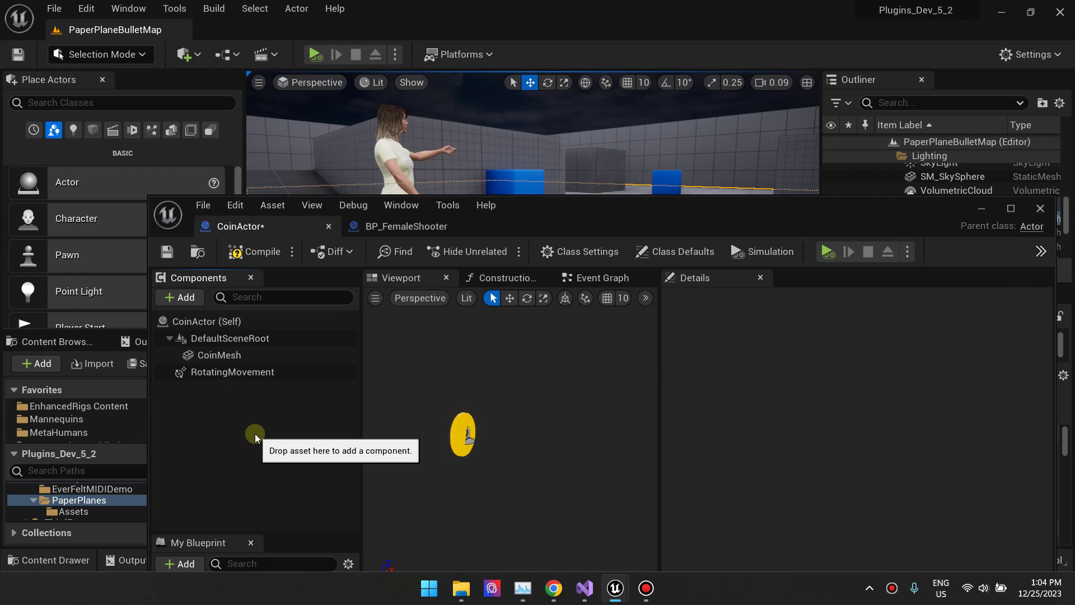
# Step: Delete all nodes except the entry node from CoinActor's Construction Script and save the blueprint
pyautogui.click(504, 278)
pyautogui.scroll(-1, 541, 417)
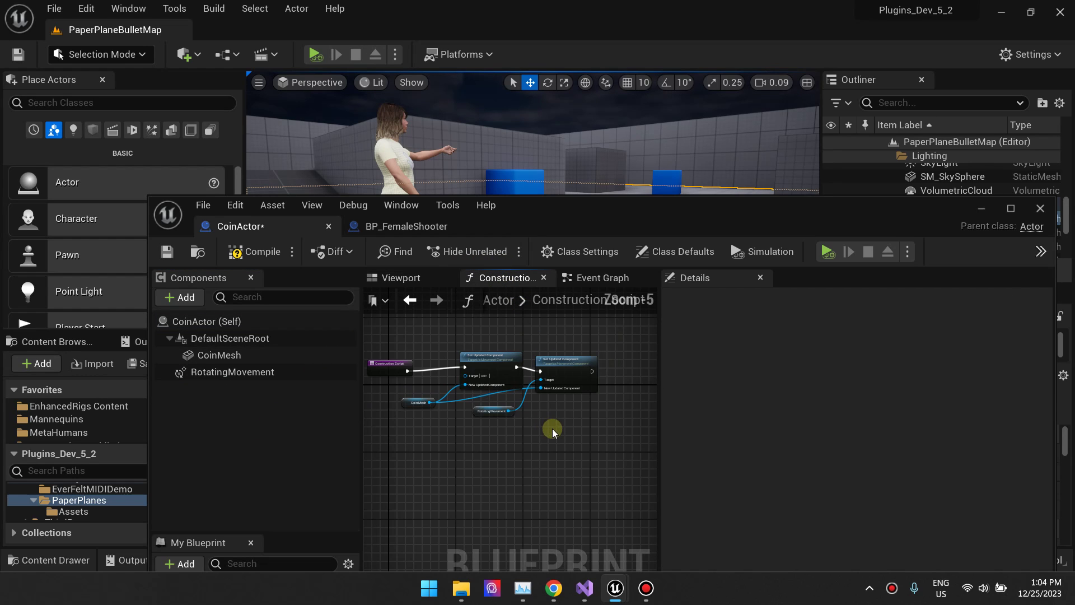
pyautogui.moveTo(439, 351); pyautogui.dragTo(555, 442)
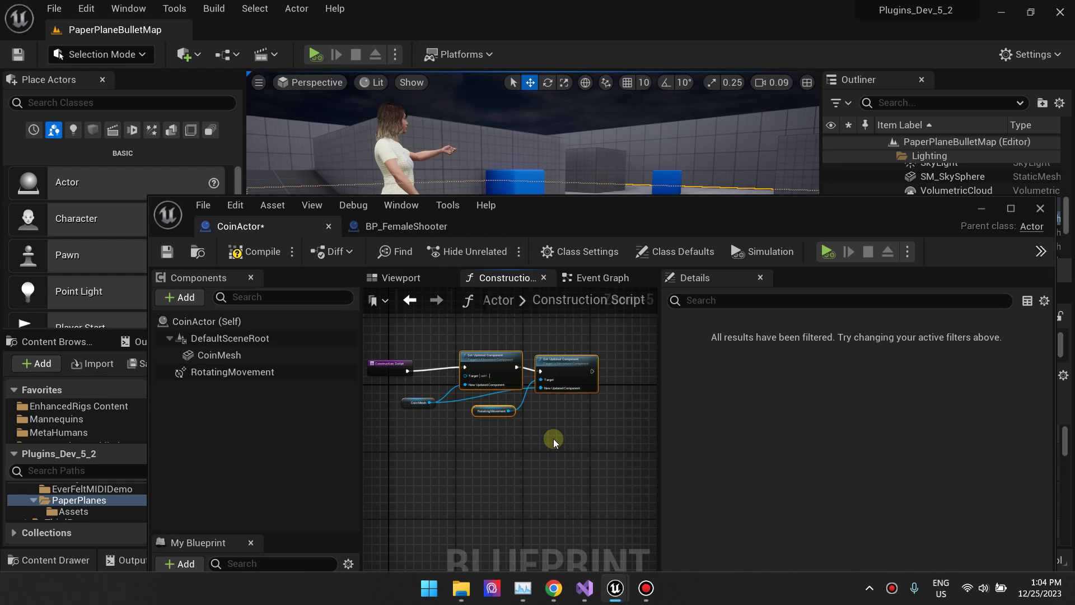
pyautogui.press('Delete')
pyautogui.moveTo(379, 388); pyautogui.dragTo(460, 427)
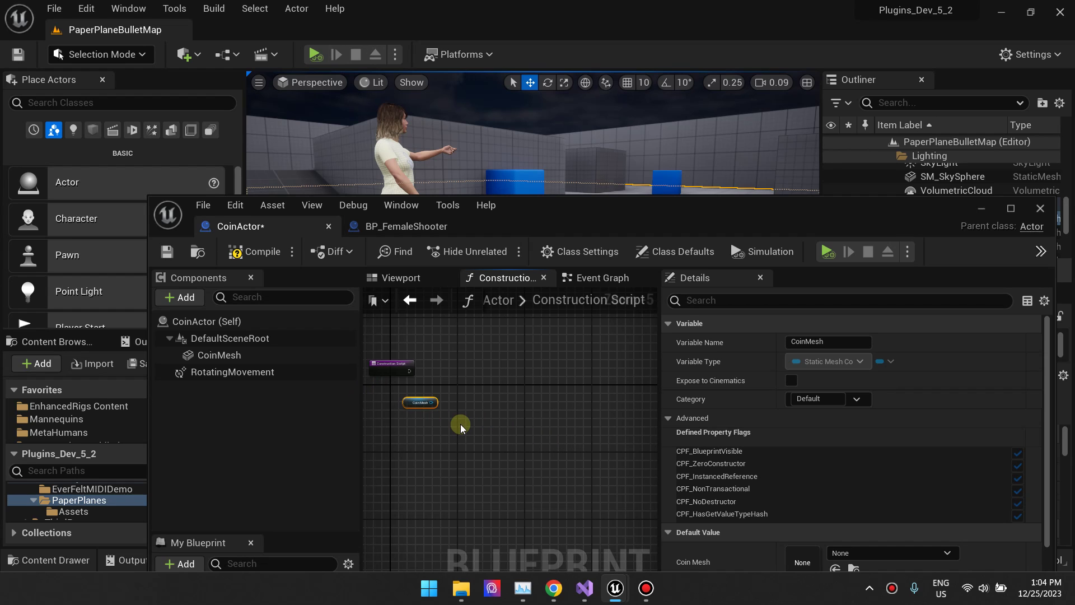
pyautogui.press('Delete')
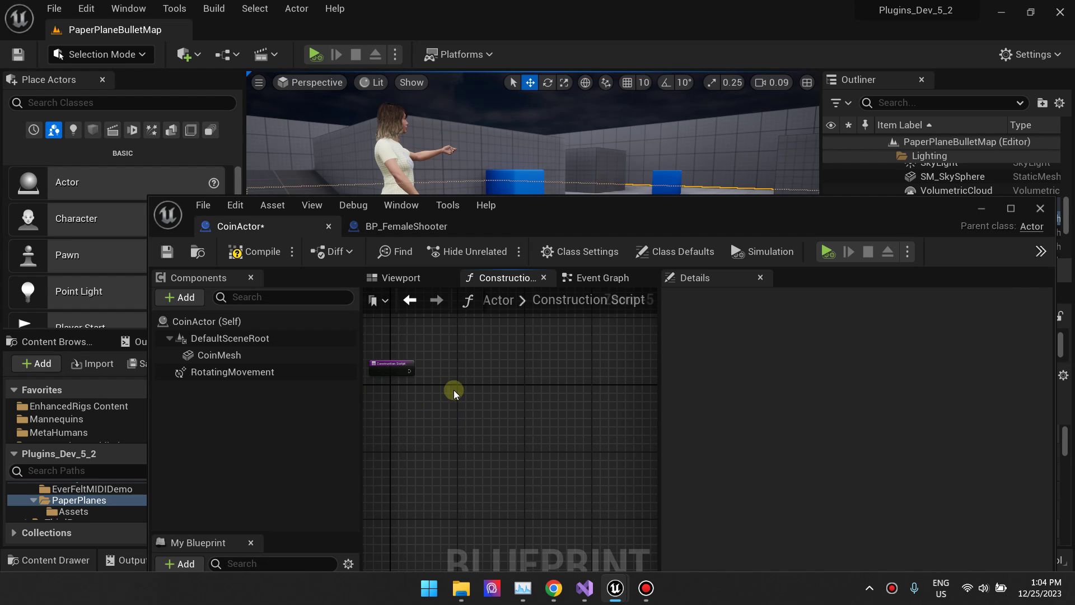
pyautogui.click(168, 253)
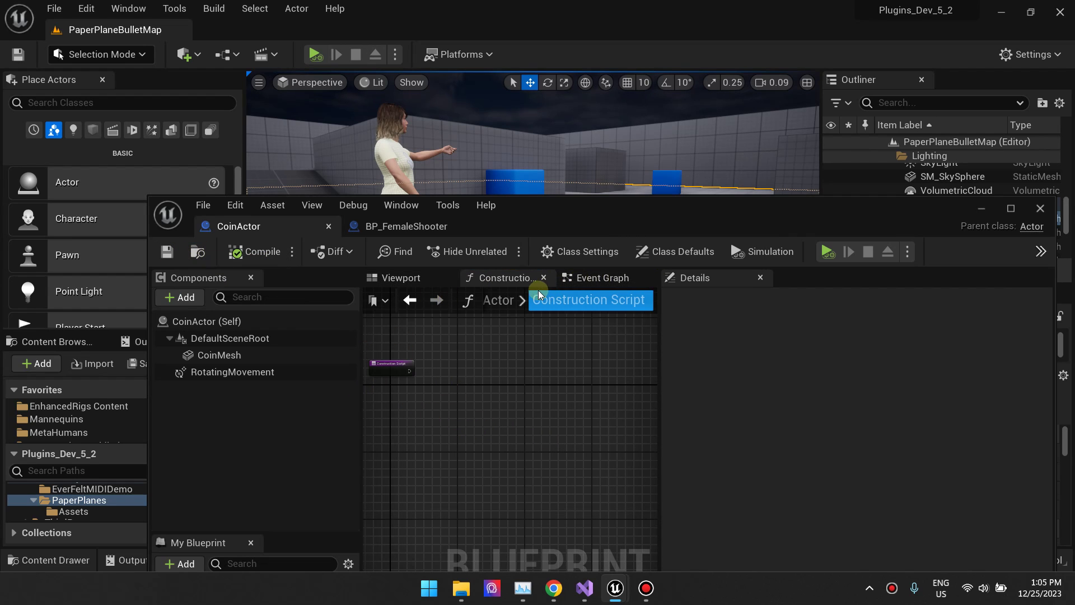
# Step: Inspect the CoinMesh component and its transform in the blueprint's 3D preview
pyautogui.click(411, 287)
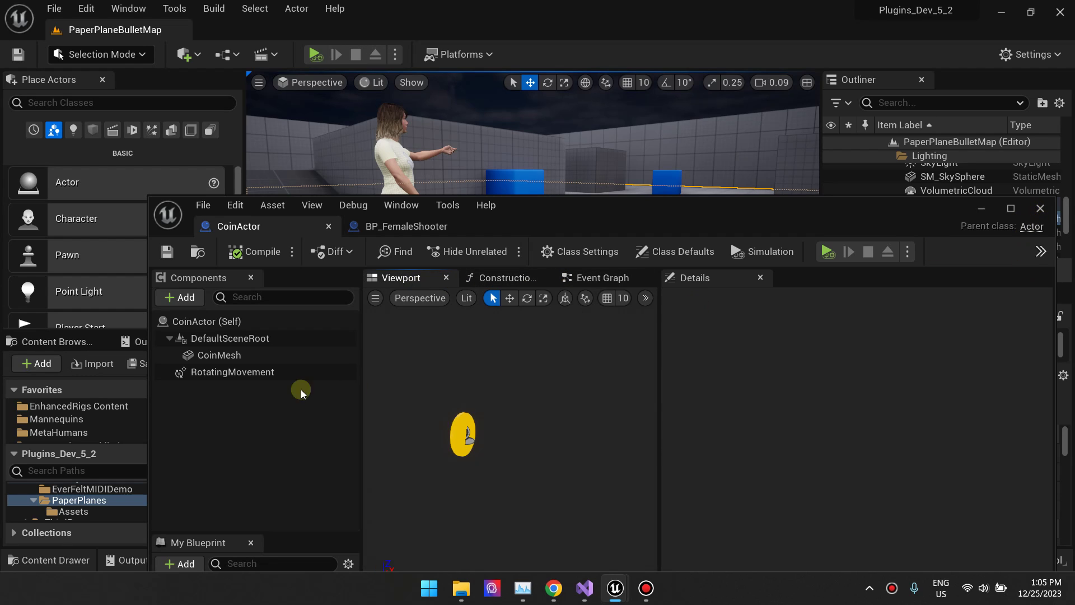
pyautogui.click(249, 357)
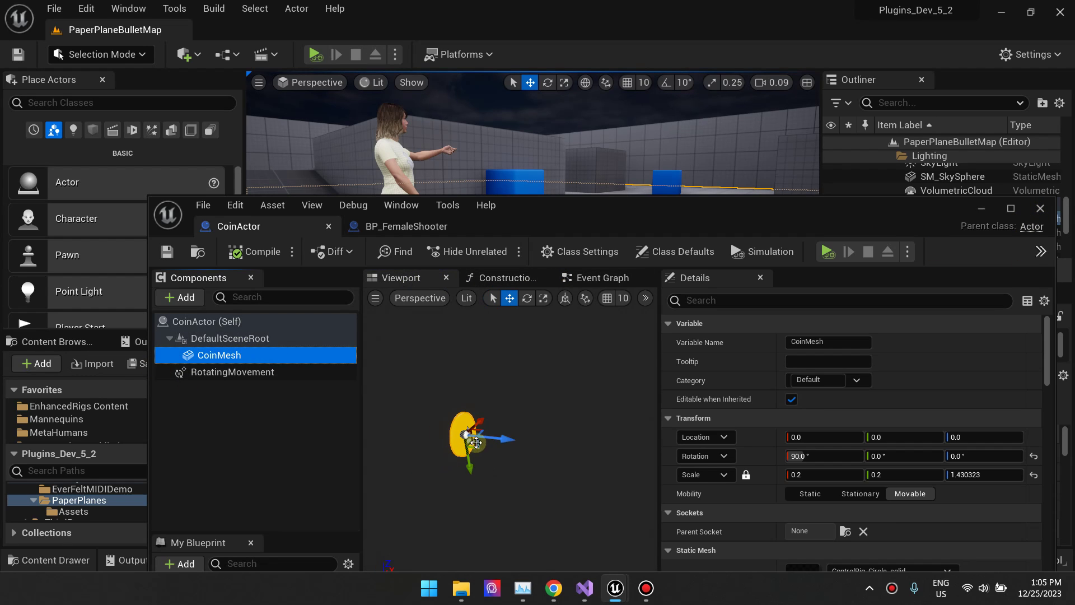
pyautogui.moveTo(467, 427); pyautogui.dragTo(562, 397, button='right')
pyautogui.moveTo(480, 403)
pyautogui.mouseDown(button='right')
pyautogui.moveTo(554, 448)
pyautogui.moveTo(480, 403)
pyautogui.mouseUp(button='right')
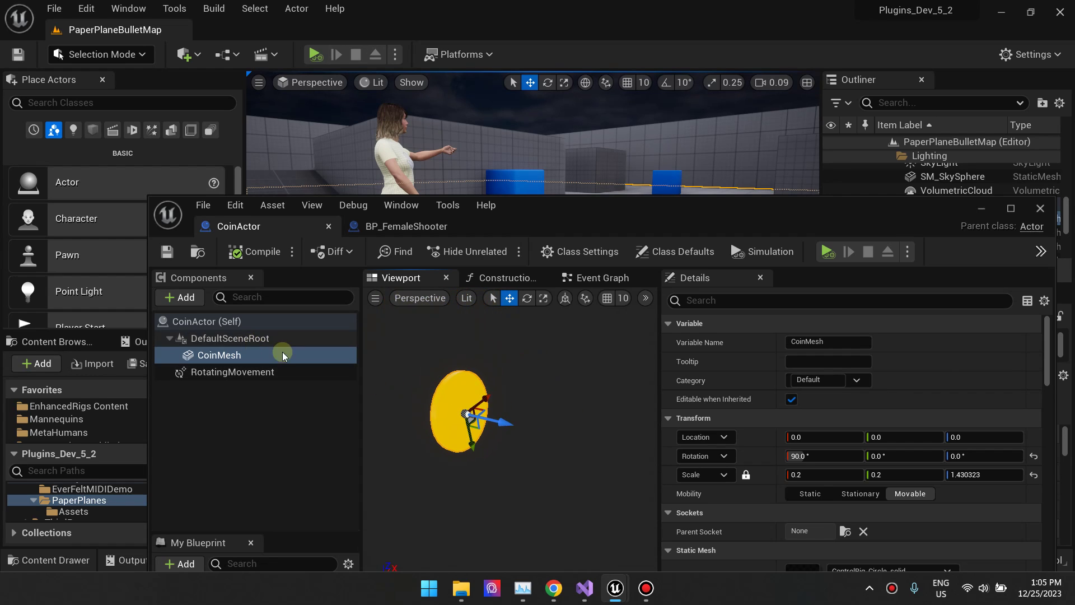
pyautogui.click(266, 483)
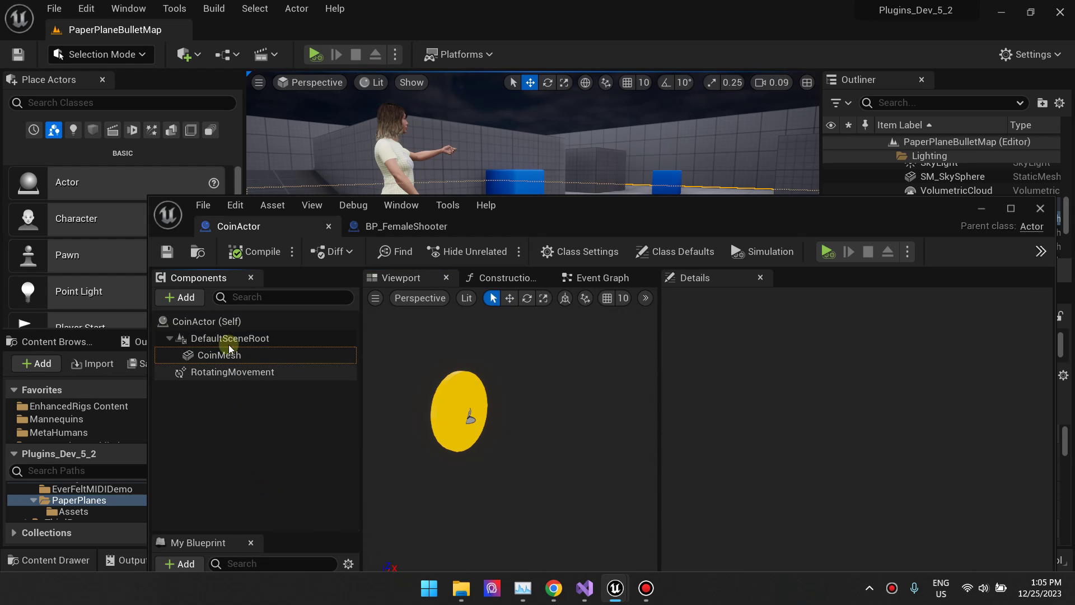
# Step: Search the addable components for "Rotat" to locate Rotating Movement, without adding another one
pyautogui.click(195, 301)
pyautogui.write('Rot')
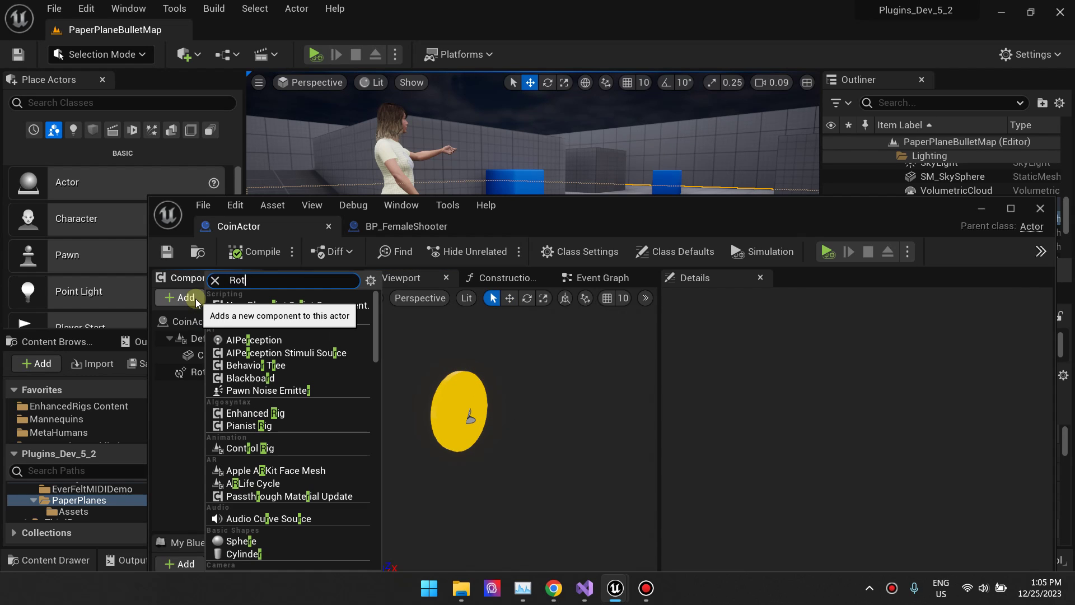
pyautogui.write('at')
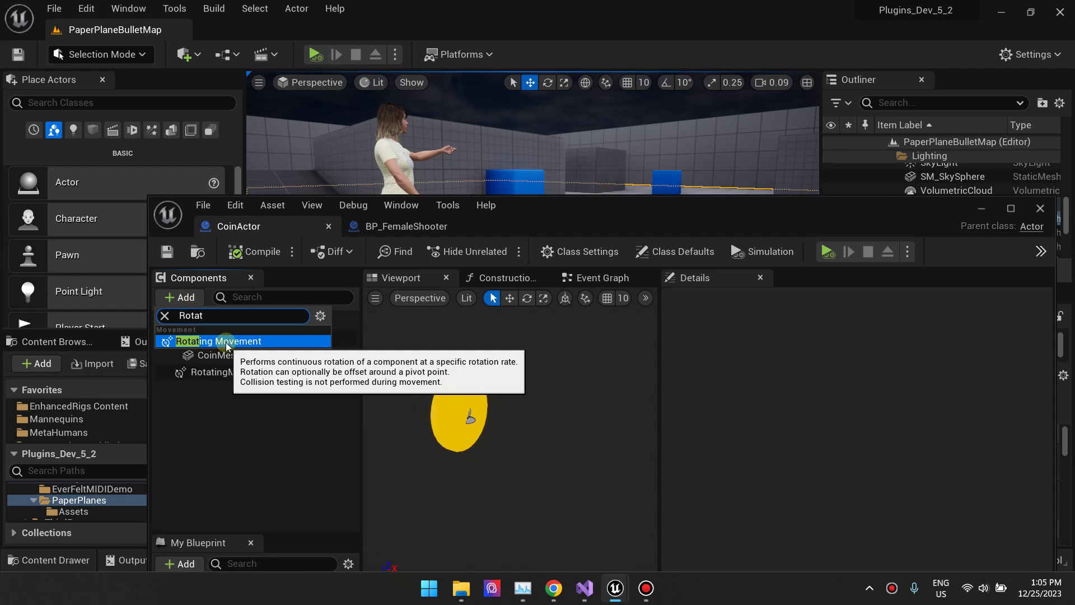
pyautogui.click(252, 437)
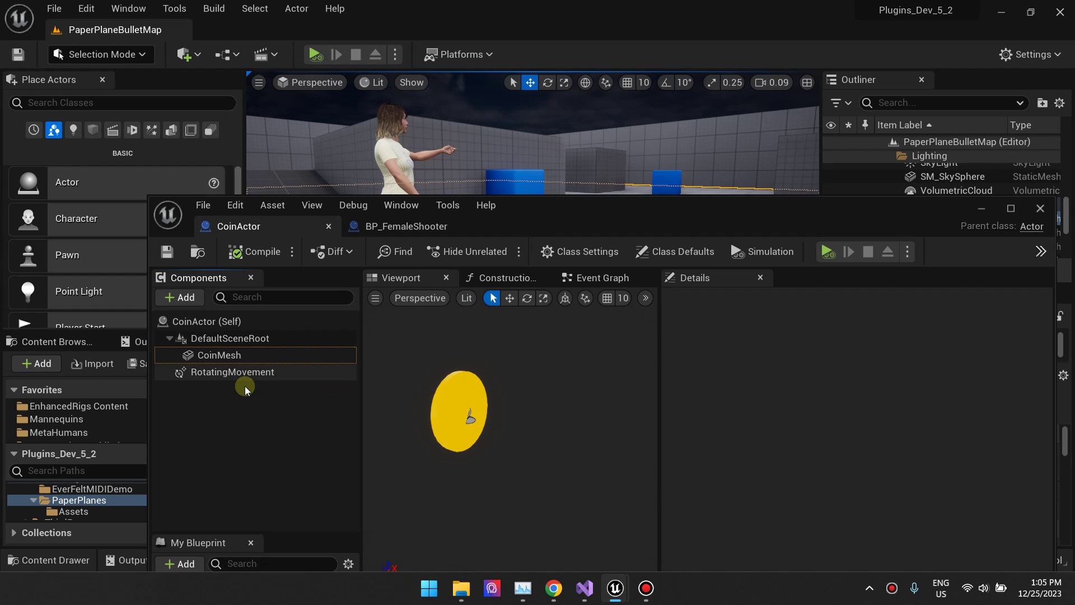
# Step: Examine the Rotation Rate and other rotating settings of the RotatingMovement component
pyautogui.click(260, 374)
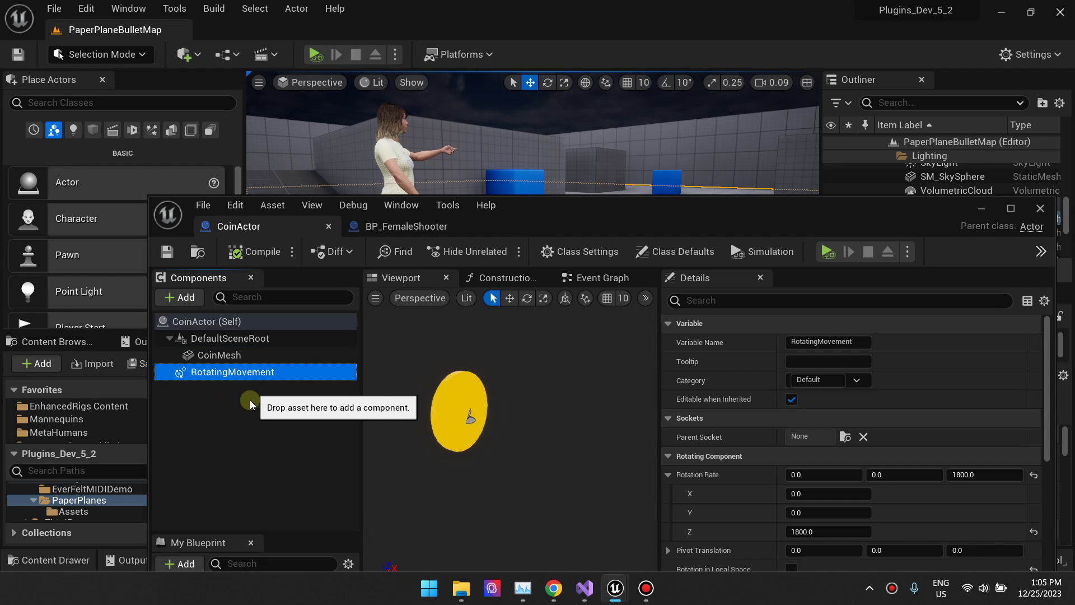
pyautogui.click(238, 439)
pyautogui.click(264, 379)
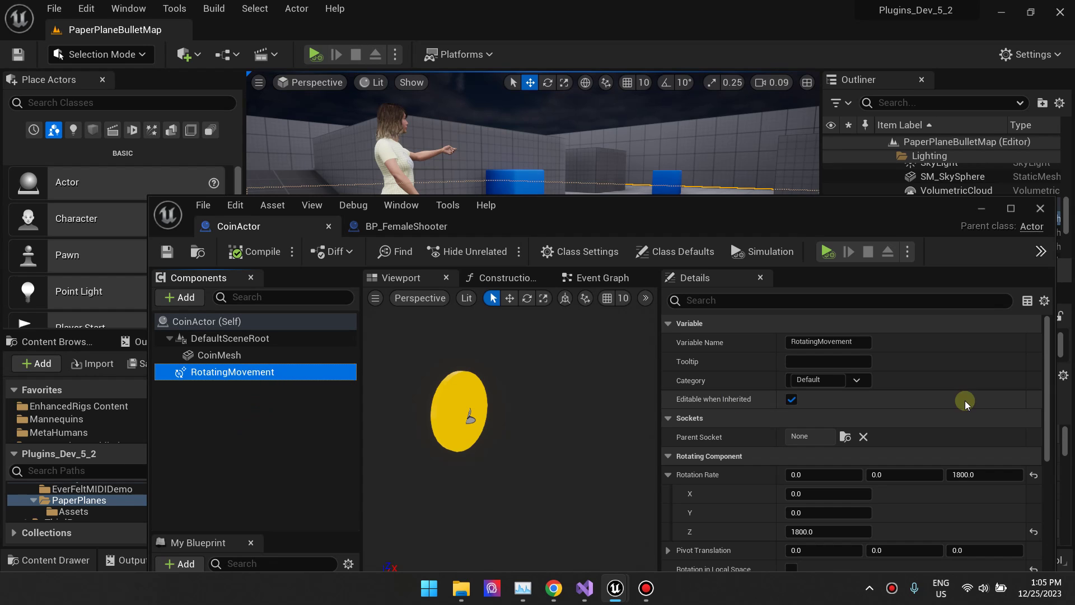
pyautogui.scroll(-3, 834, 380)
pyautogui.scroll(1, 869, 400)
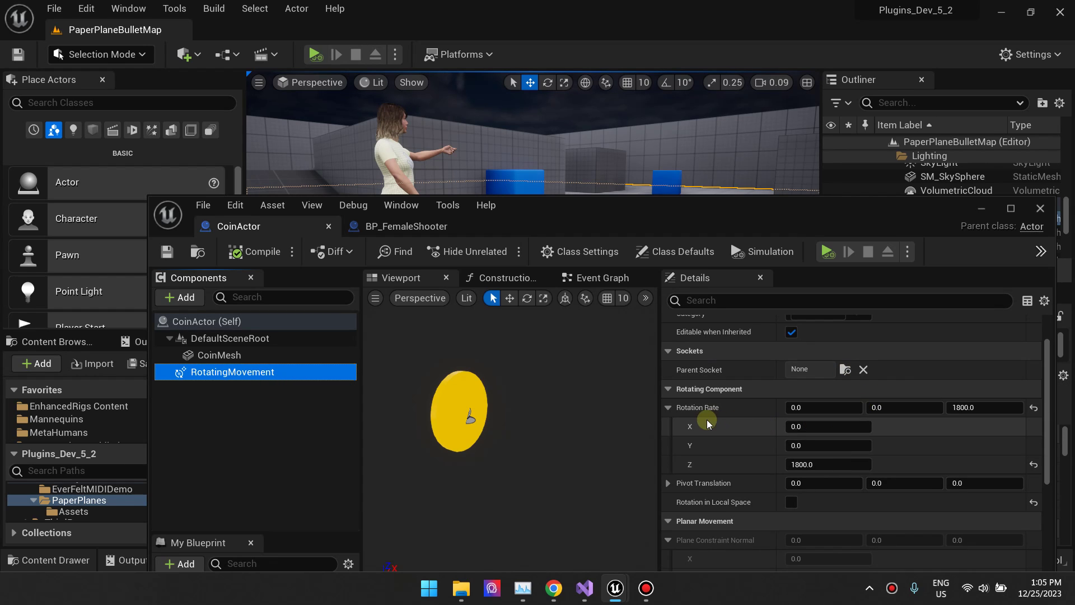
pyautogui.moveTo(692, 413)
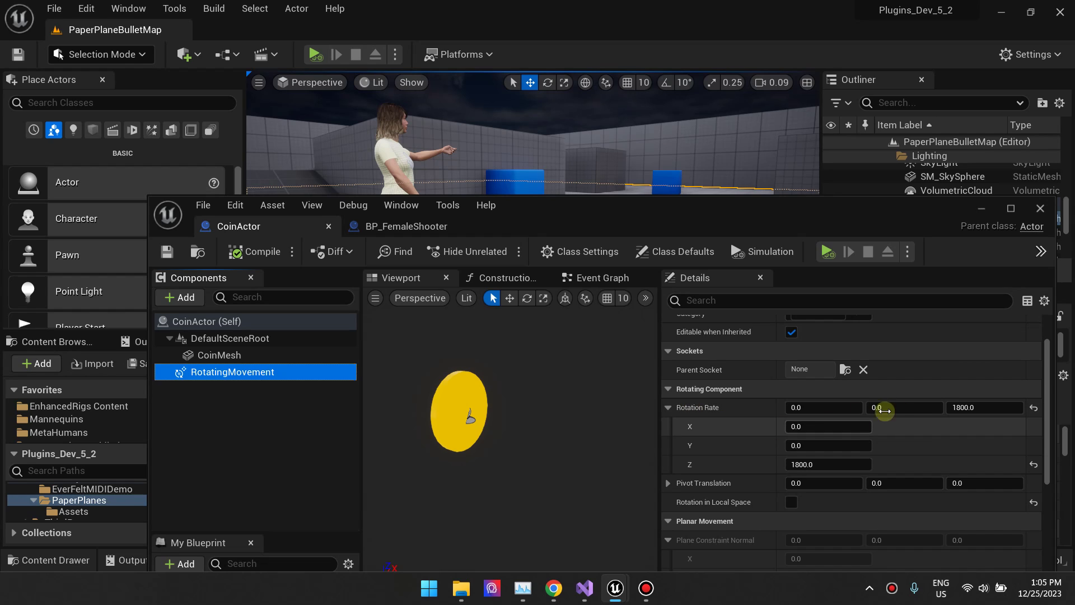
# Step: Reset the RotatingMovement's Rotation Rate, set its Z value to 1800, and compile the blueprint
pyautogui.click(1034, 410)
pyautogui.click(984, 407)
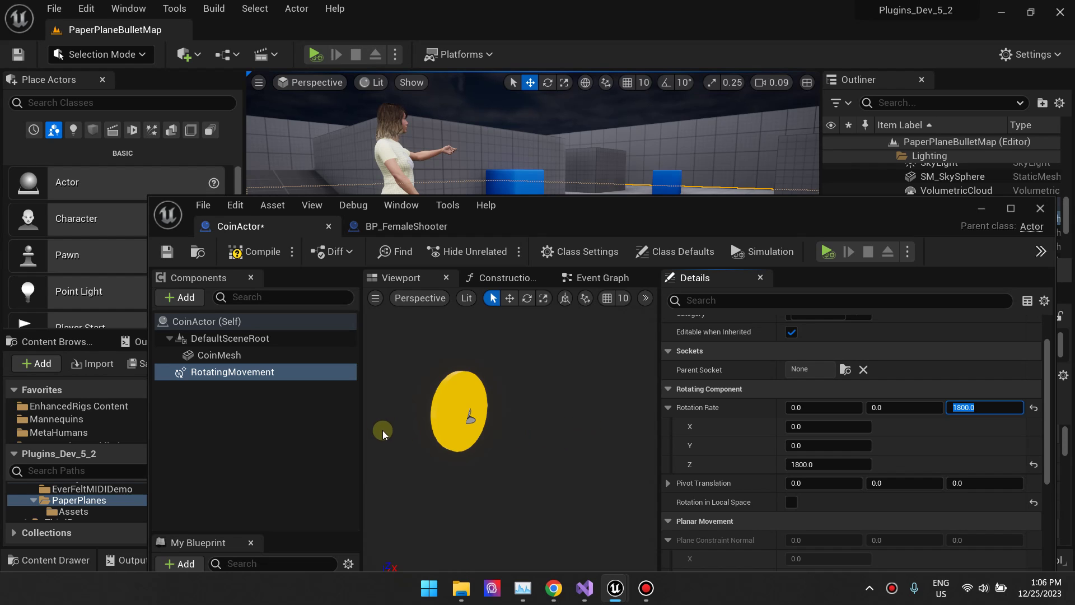
pyautogui.click(257, 248)
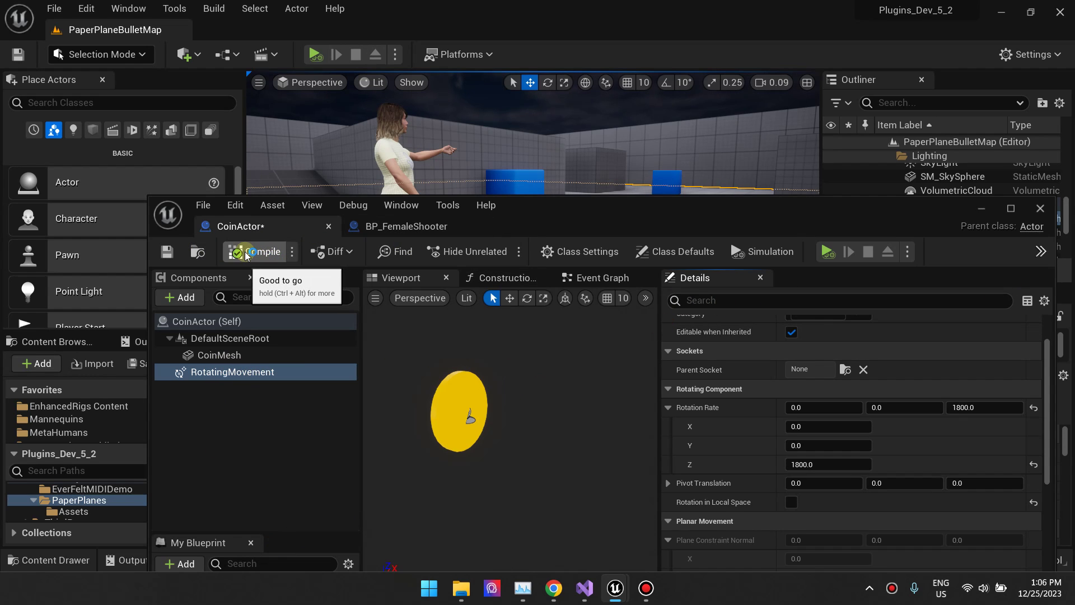
# Step: Play the level again and pause the simulation while the coins are in the air
pyautogui.click(984, 211)
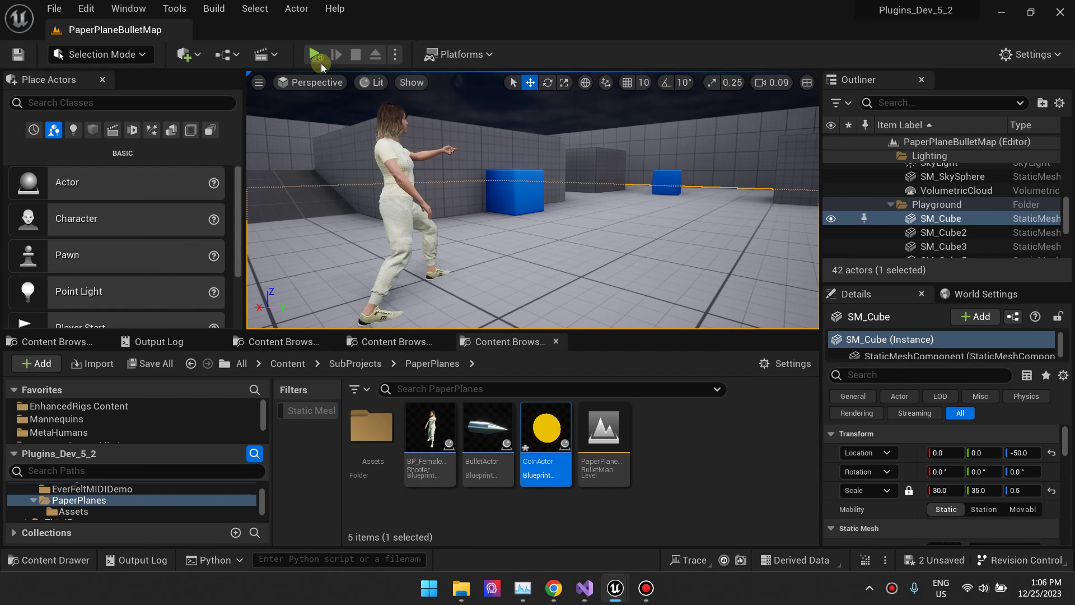
pyautogui.click(317, 56)
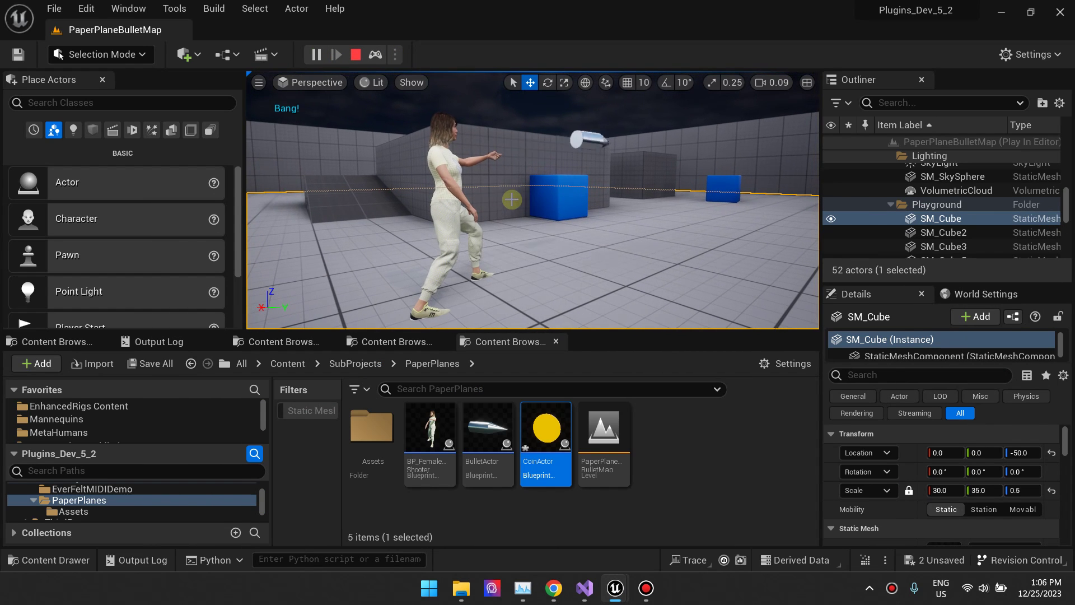
pyautogui.click(358, 101)
pyautogui.click(325, 76)
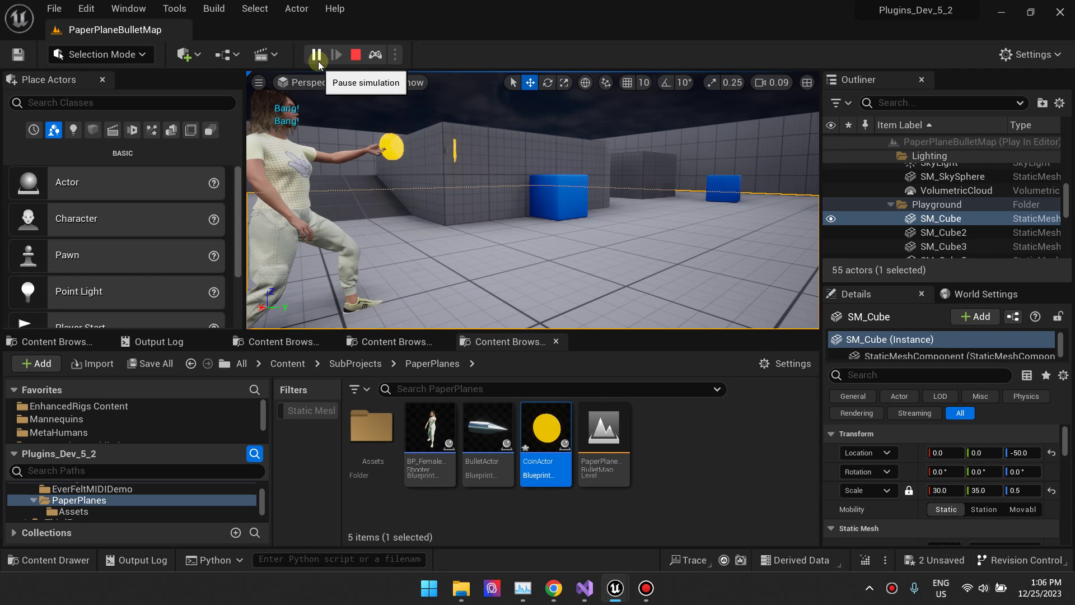
pyautogui.click(317, 56)
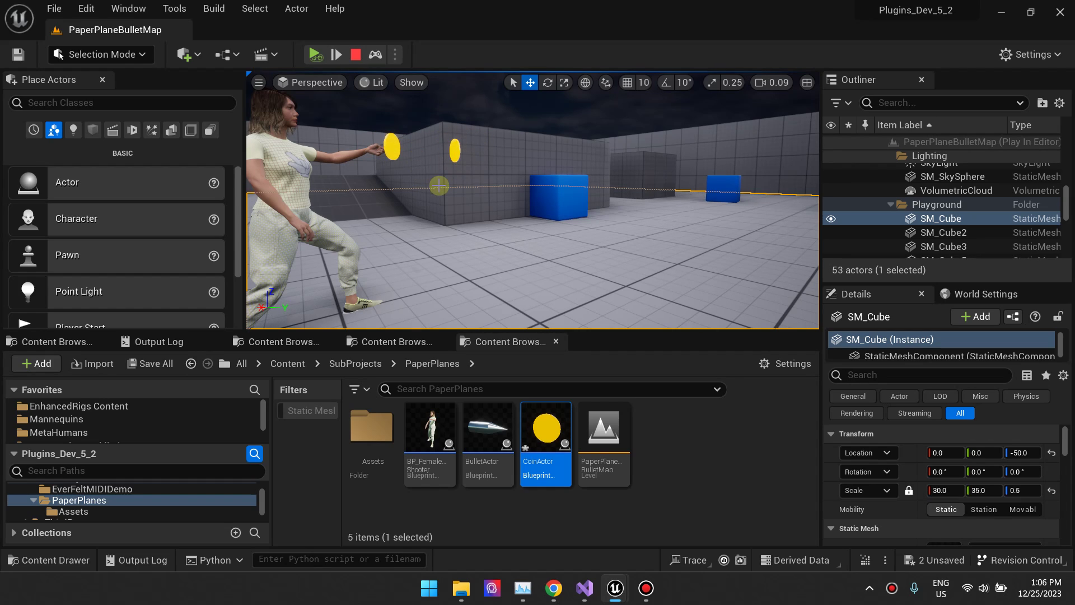
# Step: Stop the play session and open the BP_FemaleShooter blueprint's event graph at the Switch on String node
pyautogui.click(361, 54)
pyautogui.click(521, 510)
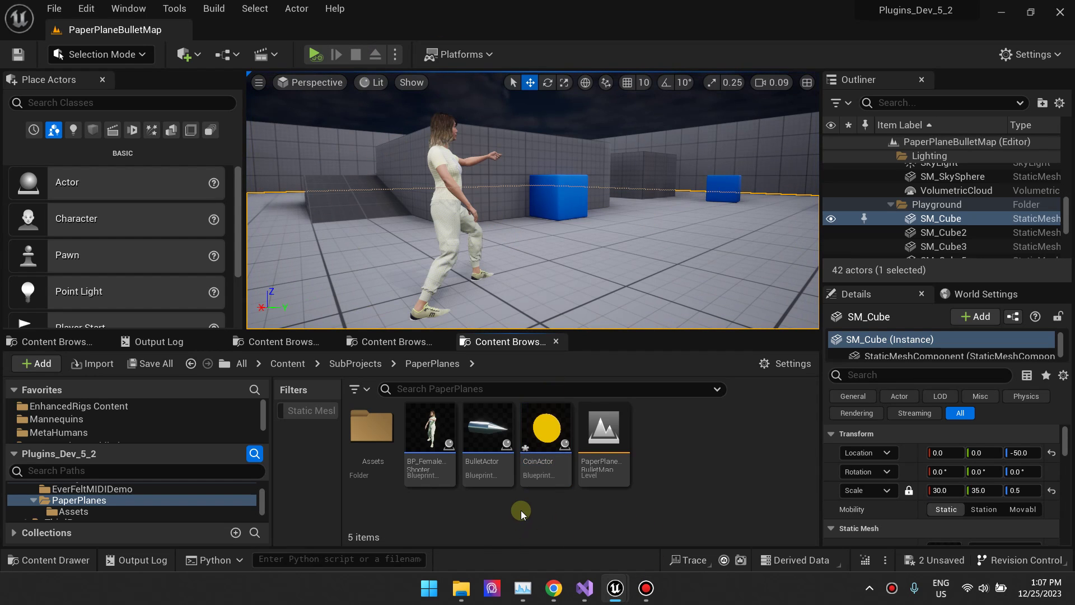
pyautogui.doubleClick(430, 442)
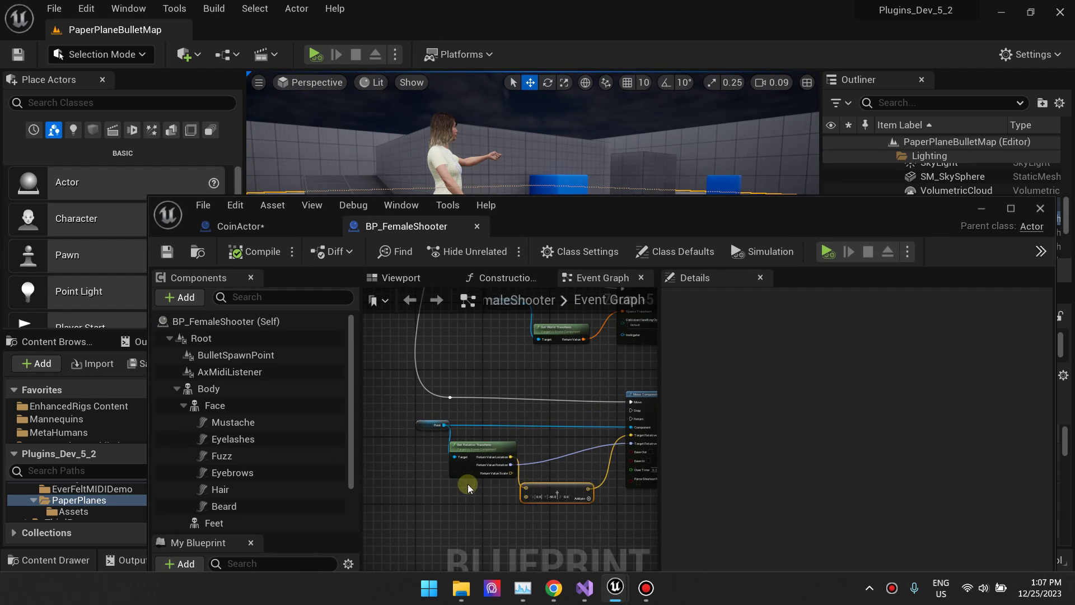
pyautogui.scroll(-3, 481, 376)
pyautogui.moveTo(480, 374); pyautogui.dragTo(477, 455, button='right')
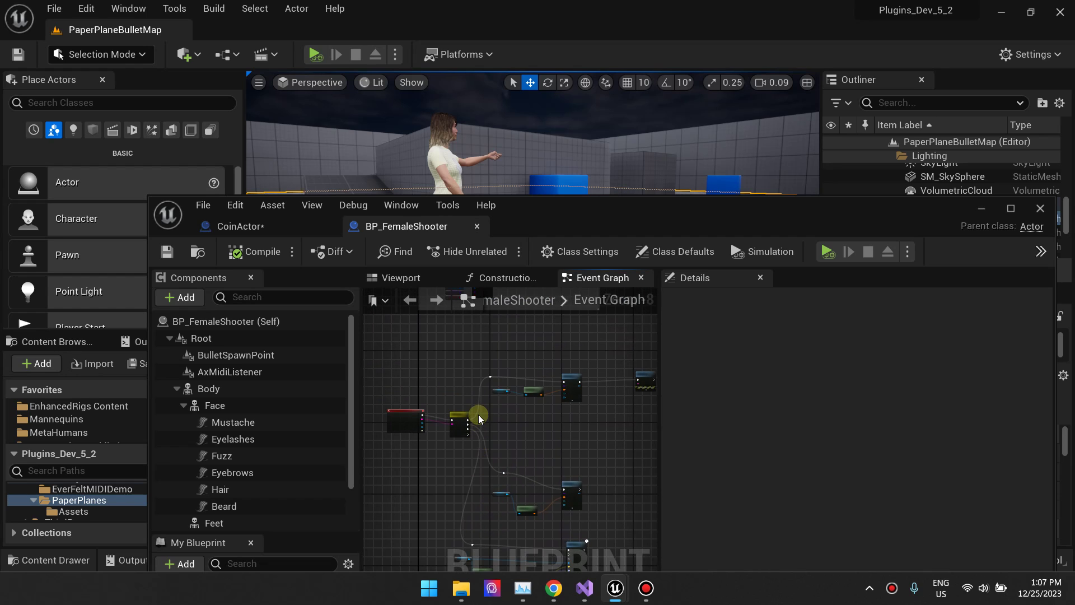
pyautogui.scroll(4, 466, 414)
# Step: View the Midi Engine : Broadcasters Bundle marketplace page in Chrome and return to the Unreal Editor
pyautogui.click(554, 588)
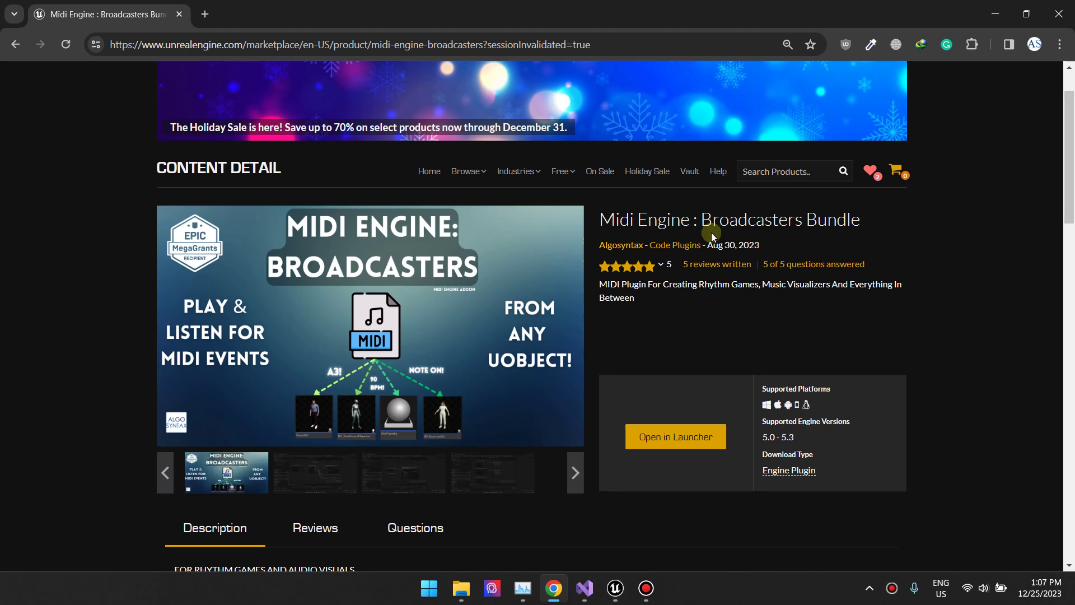
pyautogui.click(995, 13)
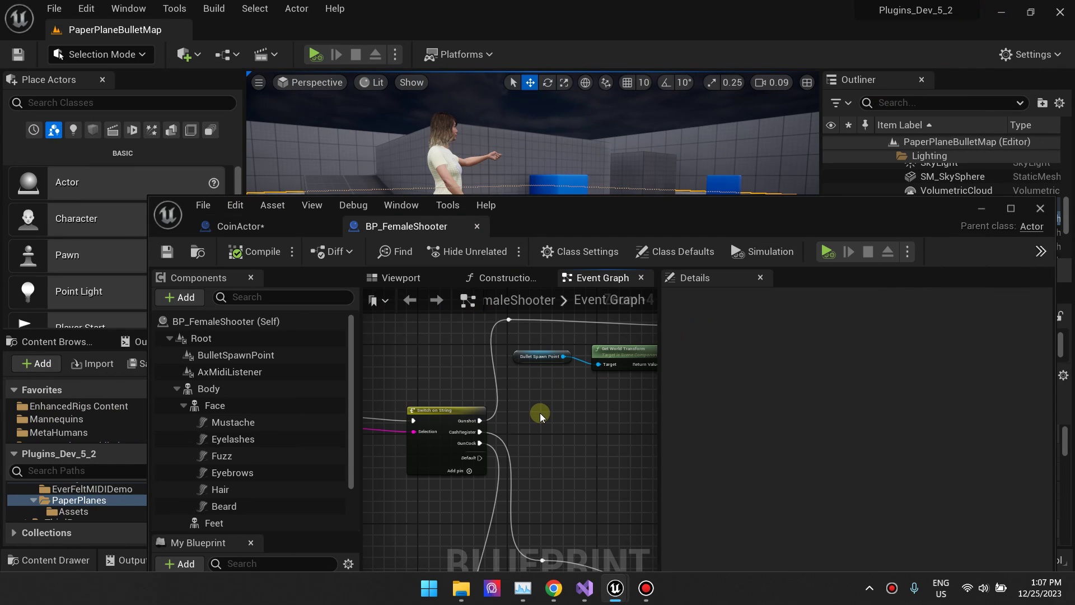
# Step: Examine the CashRegister branch from the Switch on String node to the SpawnActor Coin Actor node
pyautogui.moveTo(557, 432); pyautogui.dragTo(546, 420, button='right')
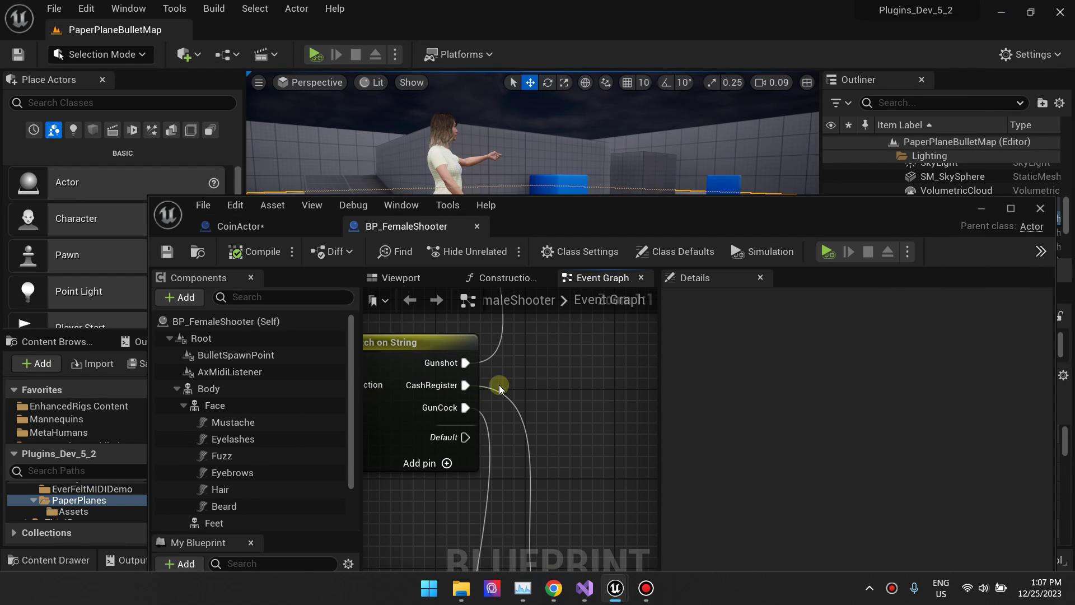
pyautogui.scroll(1, 509, 396)
pyautogui.moveTo(537, 413); pyautogui.dragTo(368, 256, button='right')
pyautogui.moveTo(583, 441); pyautogui.dragTo(492, 398, button='right')
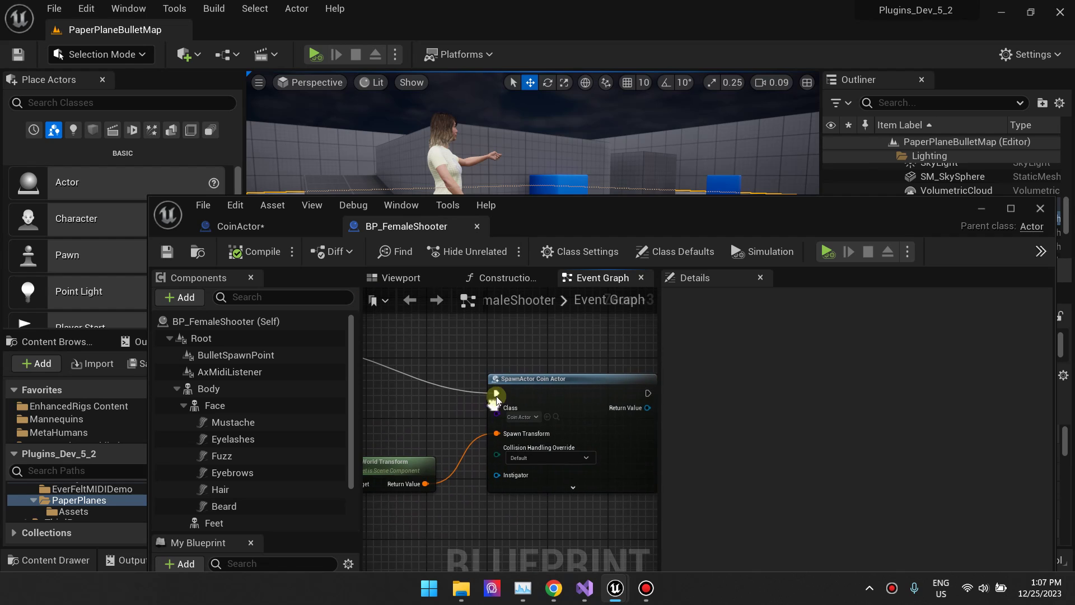
pyautogui.scroll(-1, 475, 364)
pyautogui.moveTo(408, 399); pyautogui.dragTo(503, 391, button='right')
pyautogui.moveTo(426, 374); pyautogui.dragTo(670, 460)
pyautogui.moveTo(603, 465)
pyautogui.mouseDown(button='right')
pyautogui.moveTo(546, 465)
pyautogui.moveTo(604, 473)
pyautogui.mouseUp(button='right')
# Step: Try out a Left Mouse Button event as trigger for the SpawnActor Coin Actor node and delete the event
pyautogui.click(483, 404)
pyautogui.rightClick(476, 387)
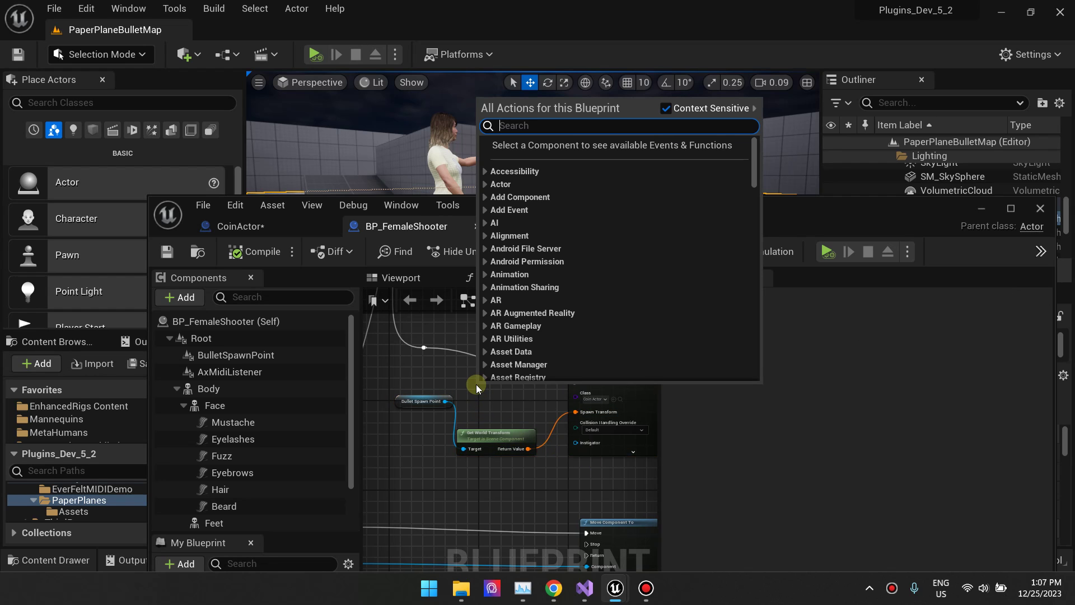
pyautogui.write('lef')
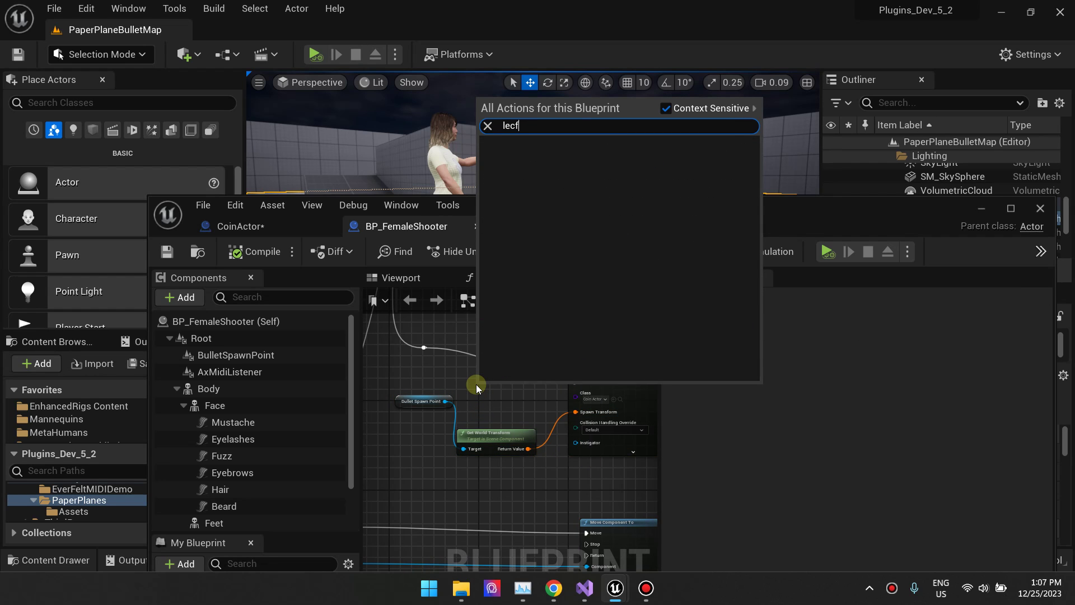
pyautogui.write('t mous')
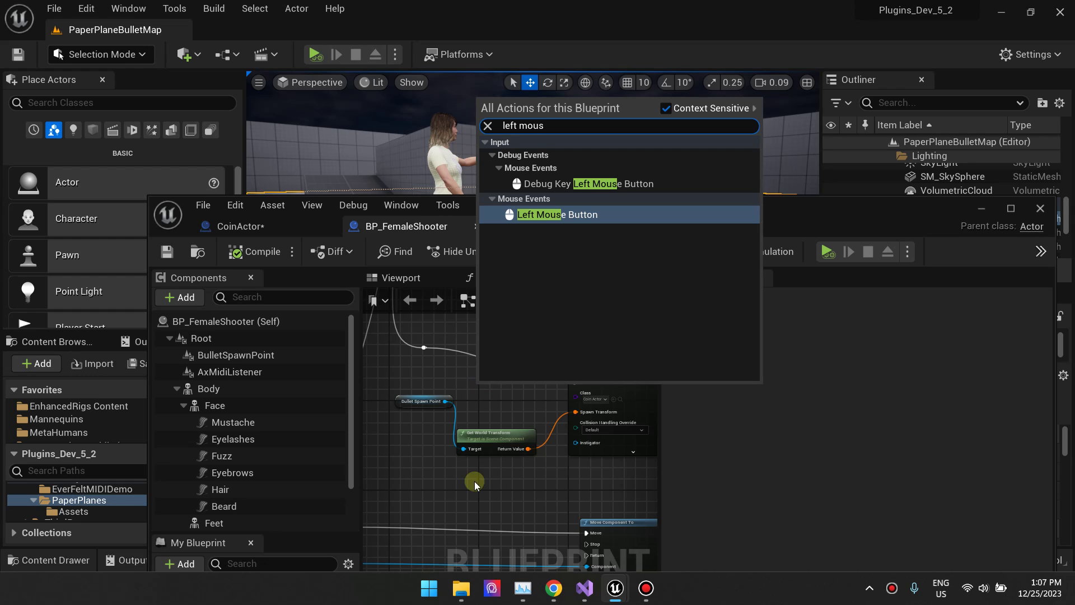
pyautogui.press('Return')
pyautogui.moveTo(493, 389); pyautogui.dragTo(563, 369)
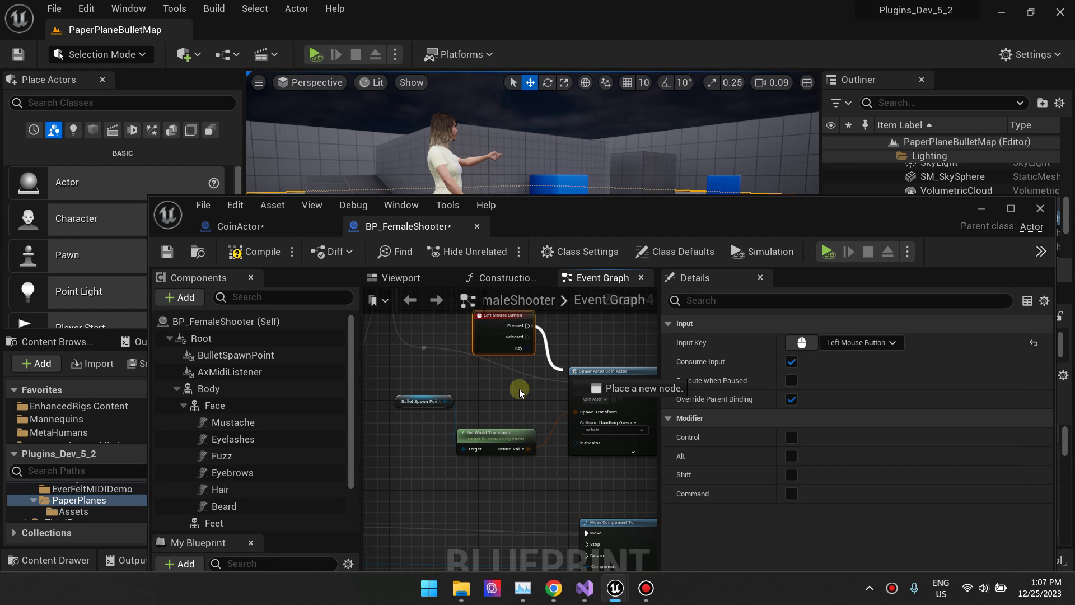
pyautogui.click(477, 371)
pyautogui.click(507, 336)
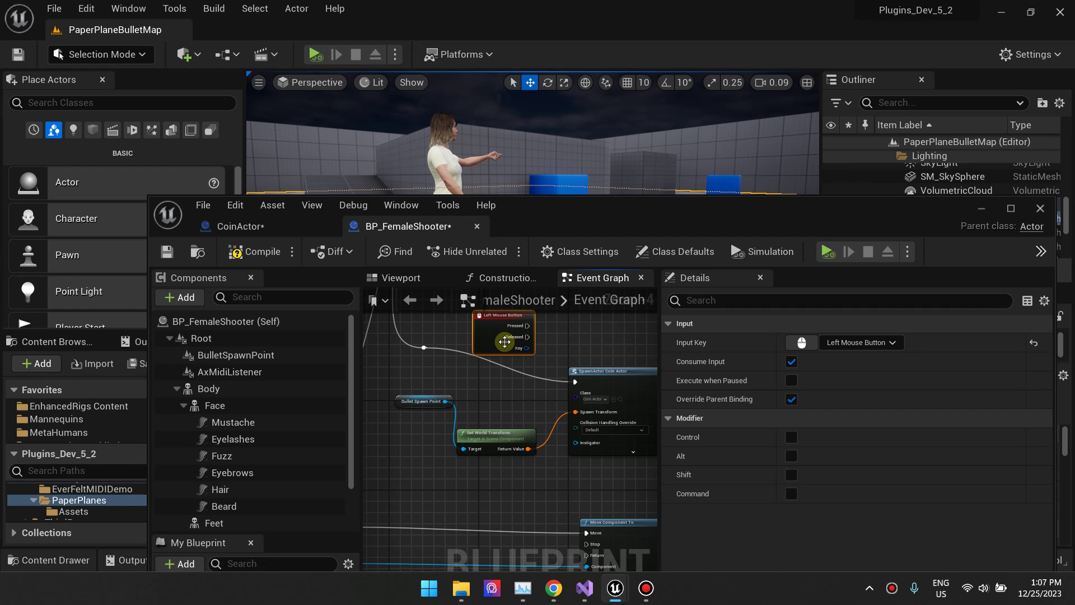
pyautogui.press('Delete')
# Step: Review how the Switch on String node's CashRegister output leads to the Bullet Spawn Point and coin-spawning nodes
pyautogui.scroll(-1, 504, 342)
pyautogui.moveTo(504, 341); pyautogui.dragTo(590, 487, button='right')
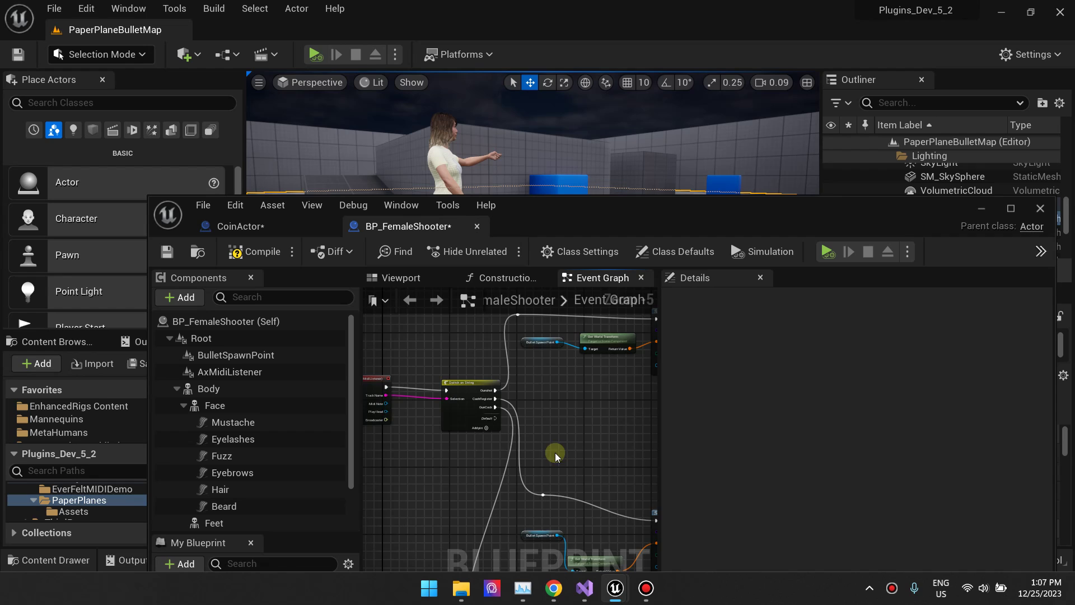
pyautogui.moveTo(499, 434); pyautogui.dragTo(562, 437, button='right')
pyautogui.scroll(2, 432, 392)
pyautogui.moveTo(583, 485); pyautogui.dragTo(437, 406, button='right')
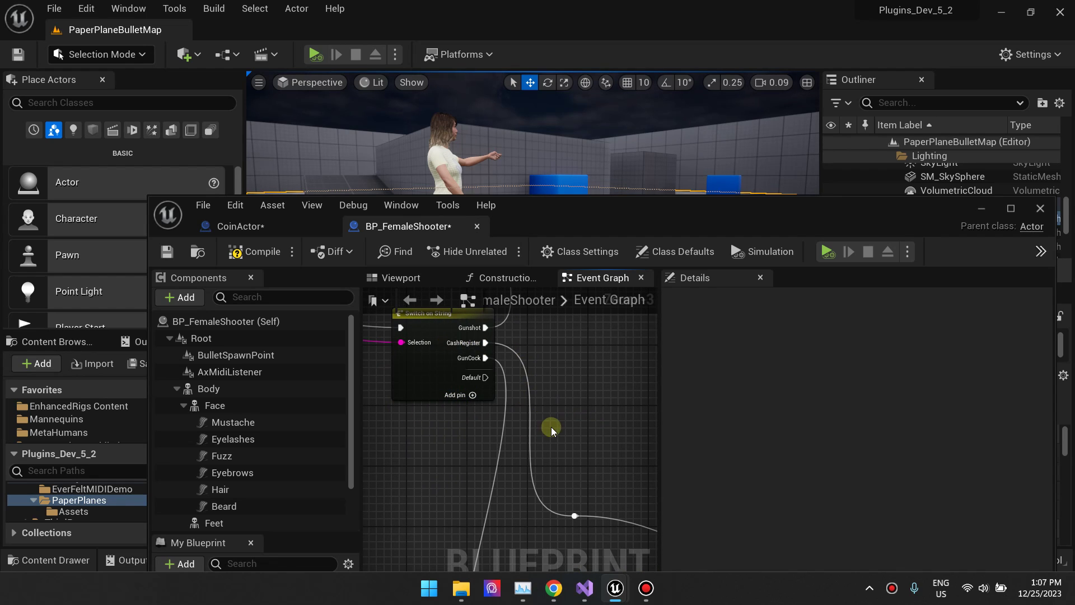
pyautogui.moveTo(549, 427); pyautogui.dragTo(496, 351, button='right')
pyautogui.scroll(-1, 426, 340)
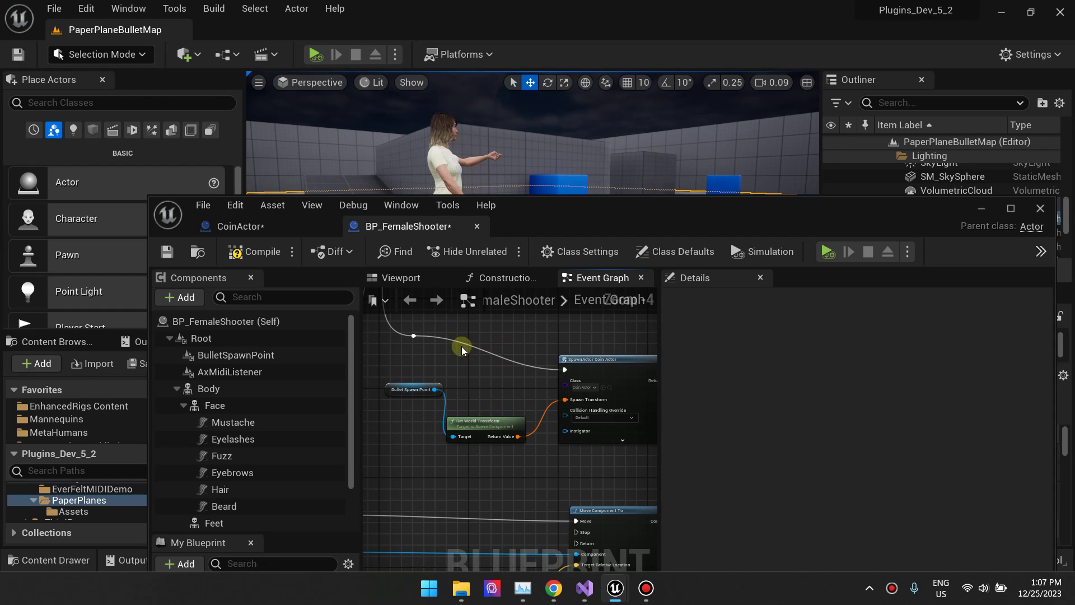
pyautogui.moveTo(461, 328); pyautogui.dragTo(636, 475)
pyautogui.click(384, 405)
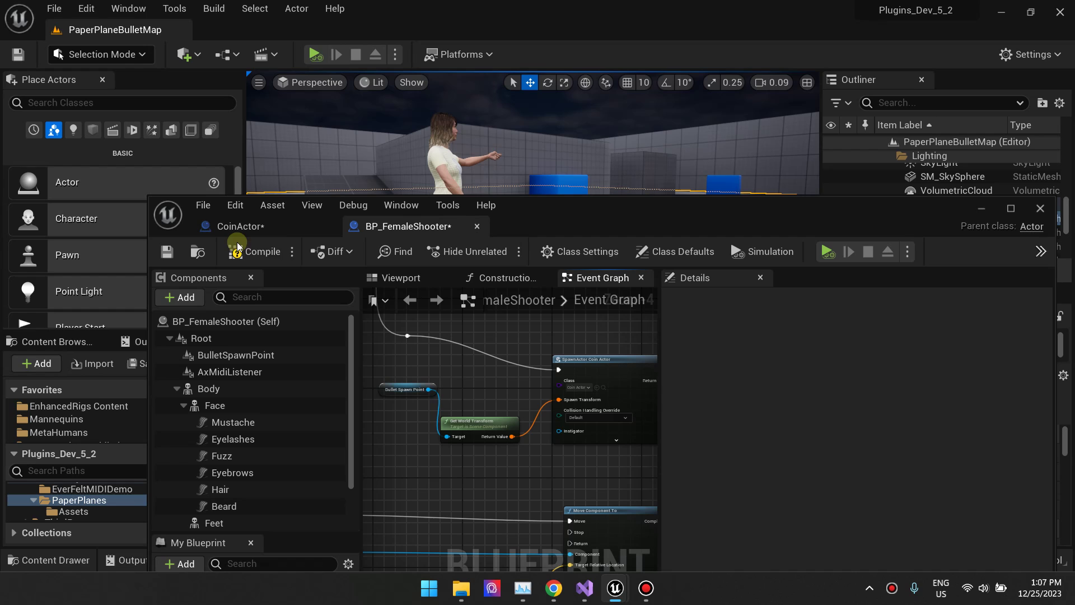
# Step: Compile BP_FemaleShooter and bring up the CoinActor blueprint again
pyautogui.click(238, 262)
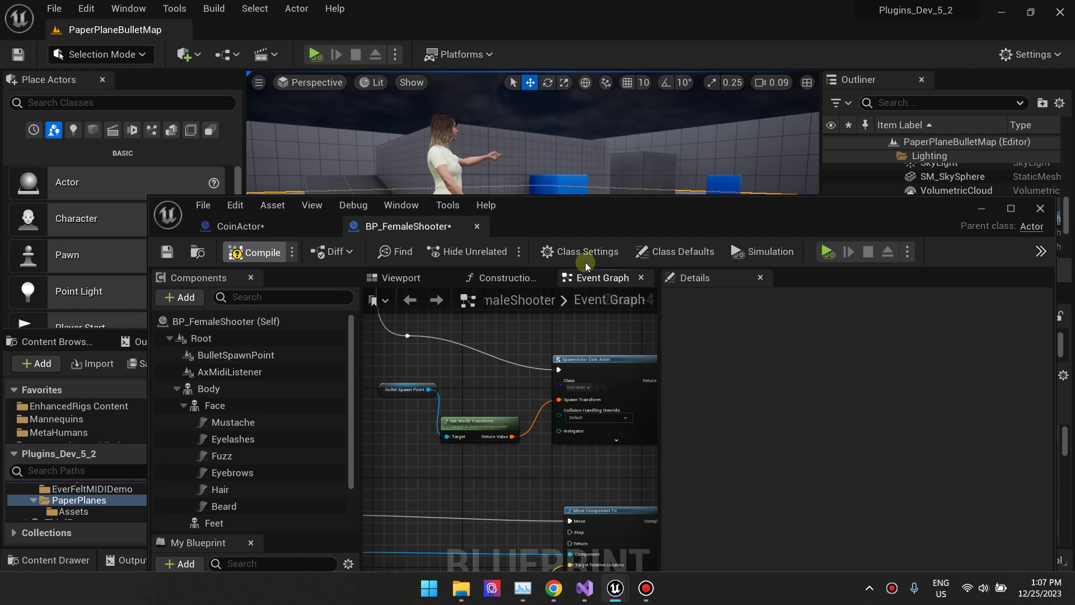
pyautogui.click(982, 216)
pyautogui.click(544, 437)
pyautogui.doubleClick(545, 437)
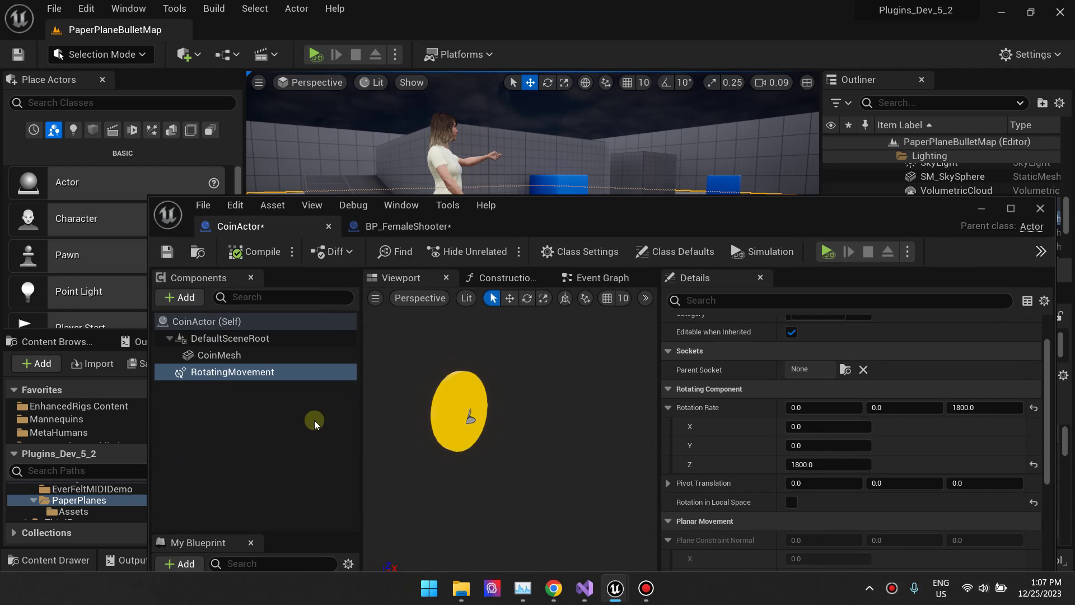
# Step: Set the RotatingMovement component's Rotation Rate Z to 180, and compile and save the CoinActor blueprint
pyautogui.click(227, 372)
pyautogui.click(974, 410)
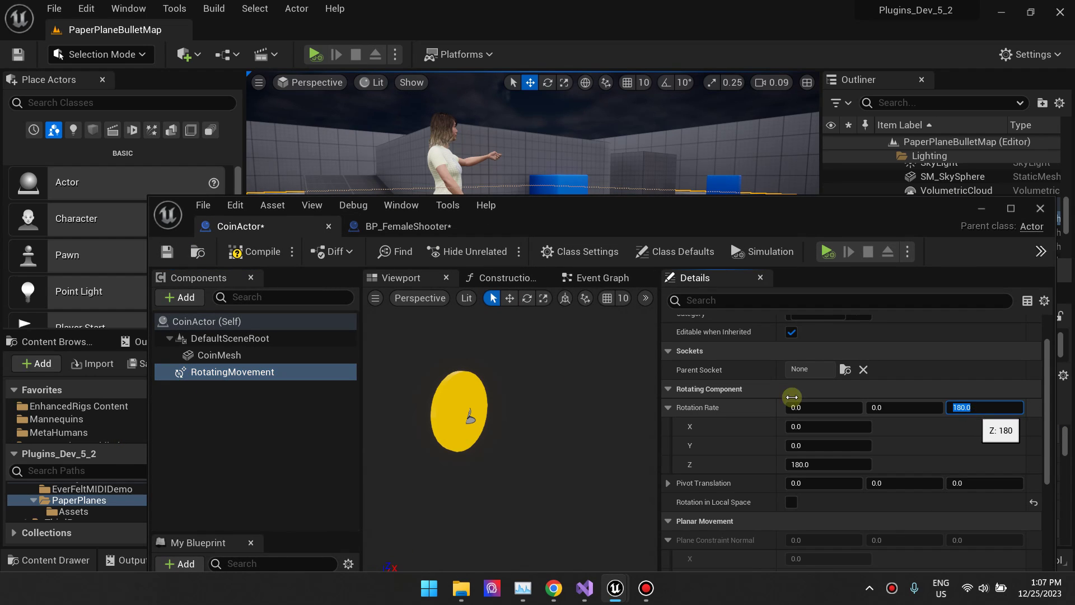
pyautogui.press('Return')
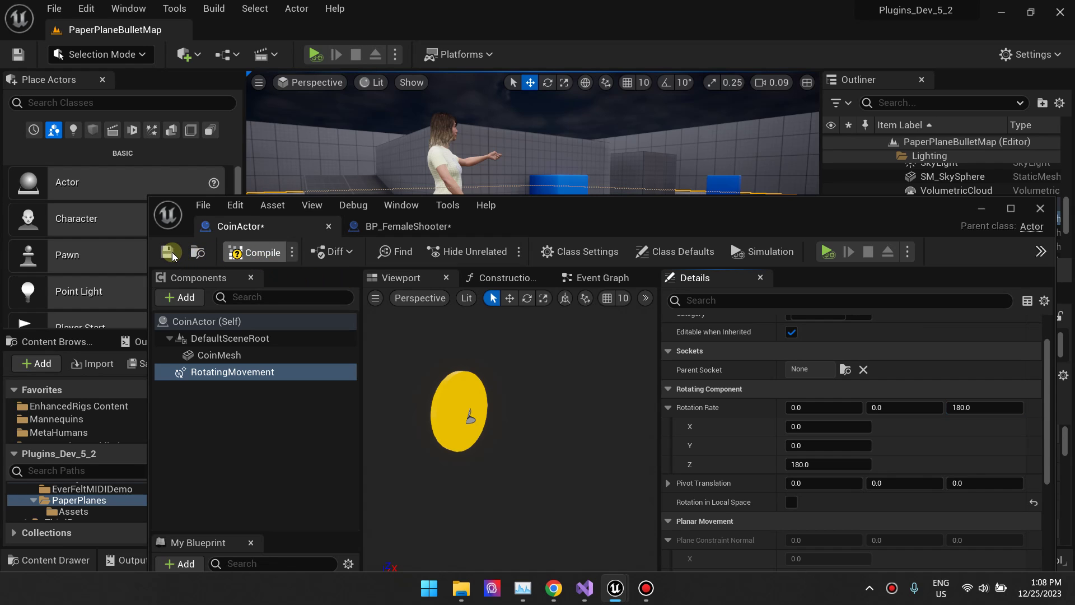
pyautogui.click(171, 257)
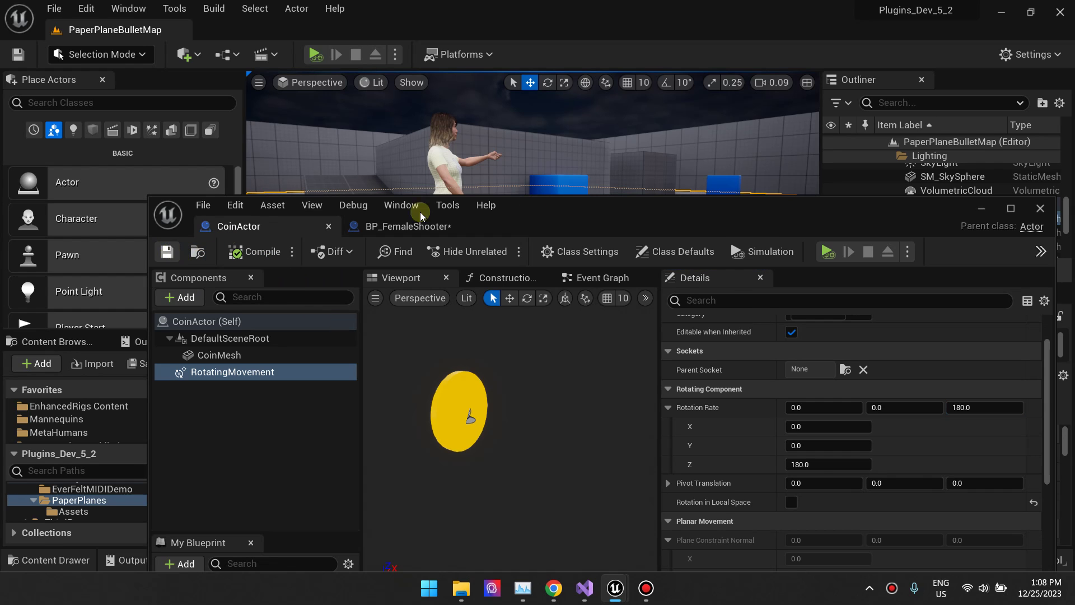
# Step: Play the level to watch how the spawned coins spin in the viewport, and stop the session
pyautogui.click(981, 208)
pyautogui.click(314, 54)
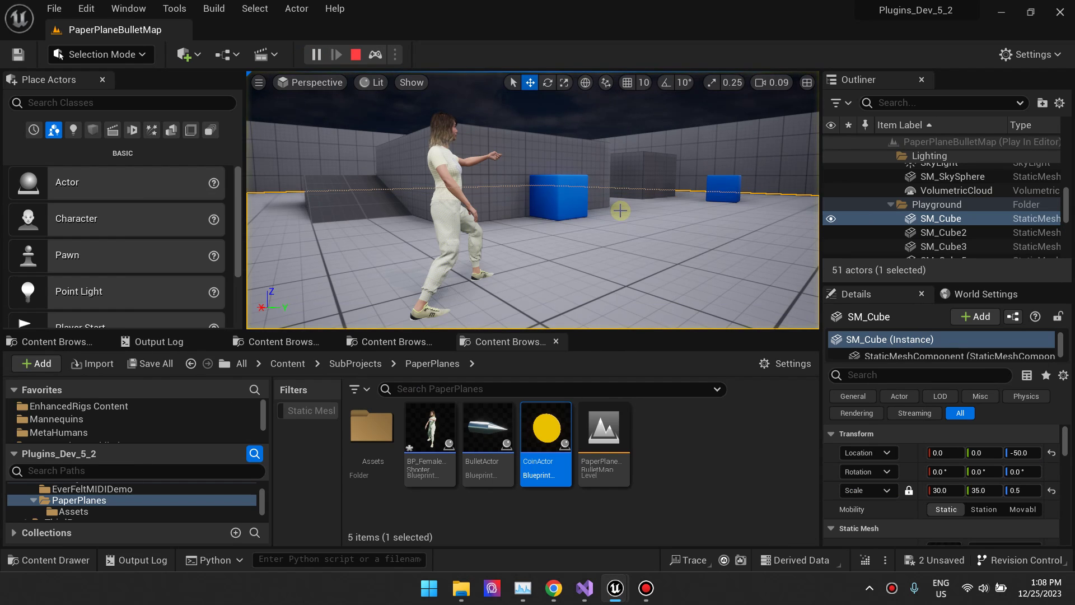
pyautogui.click(616, 211)
pyautogui.click(616, 211)
pyautogui.click(616, 211)
pyautogui.click(616, 211)
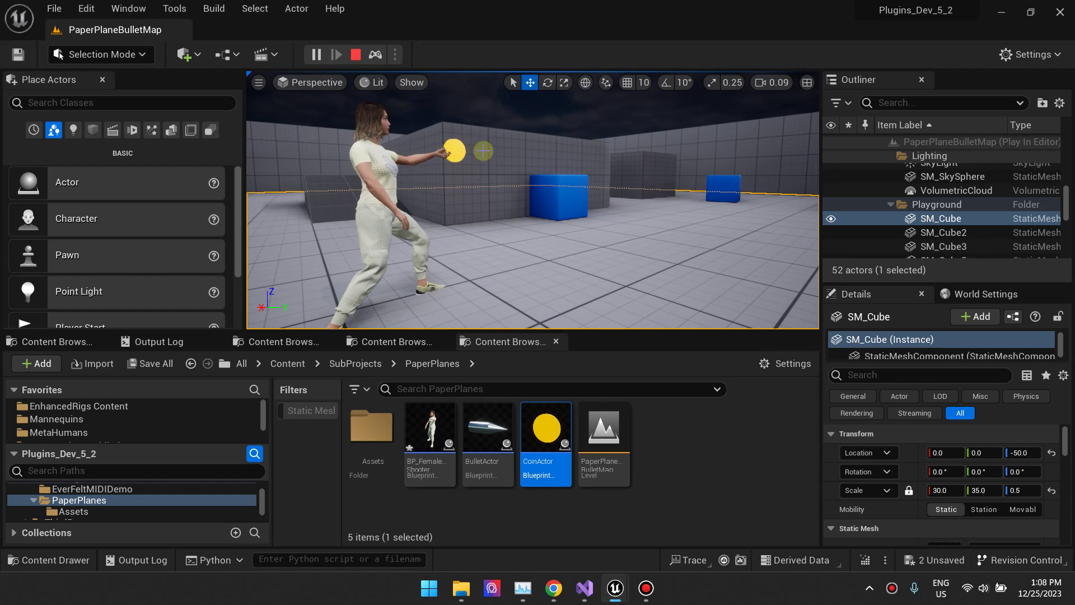
pyautogui.click(504, 188)
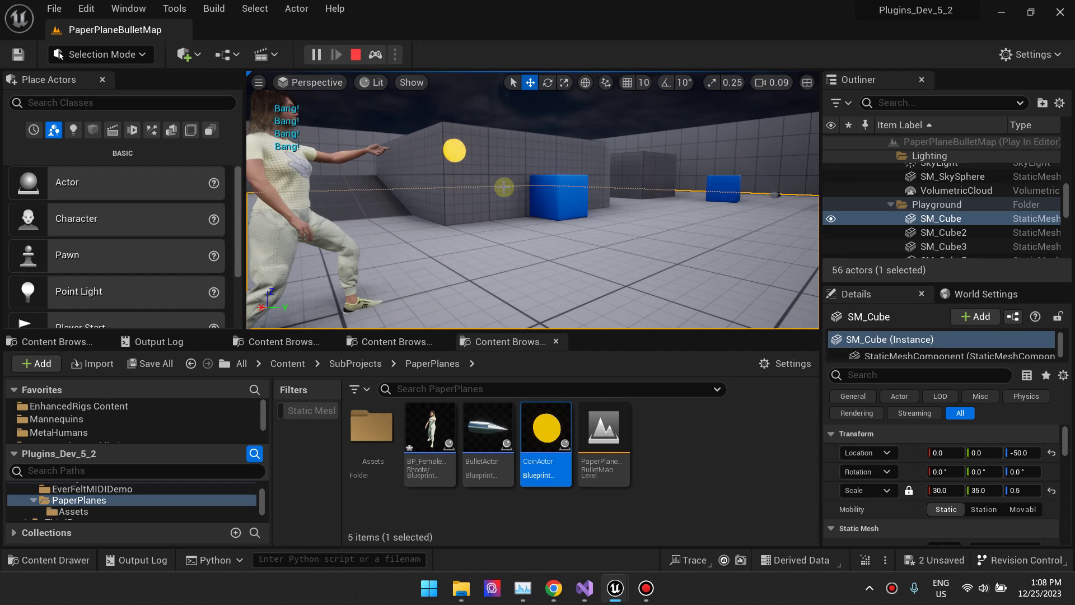
pyautogui.click(356, 54)
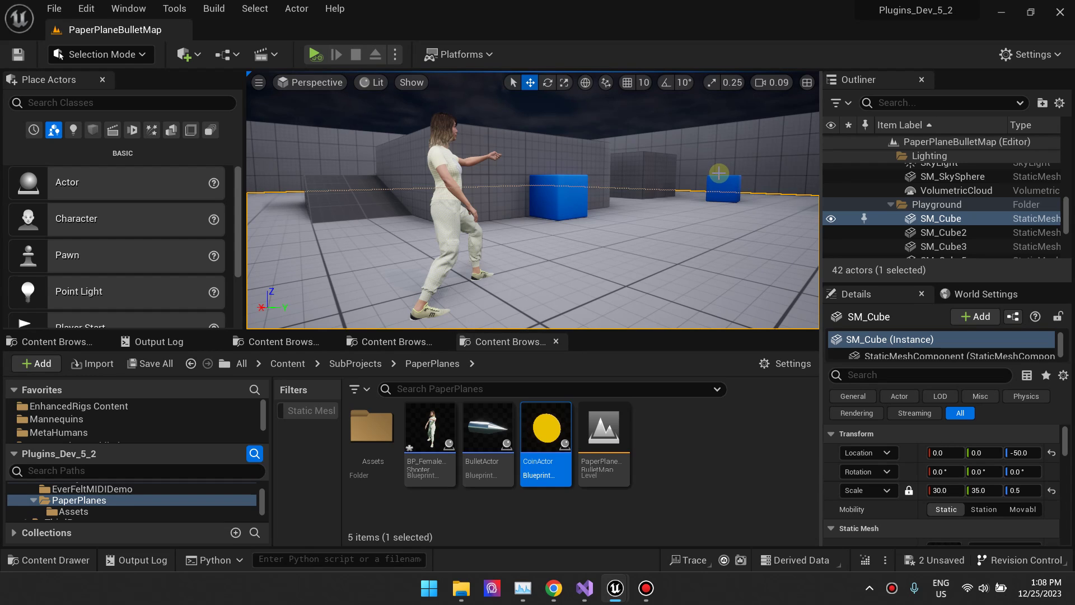
# Step: Switch to Chrome to show the Midi Engine : Broadcasters Bundle marketplace page
pyautogui.click(554, 588)
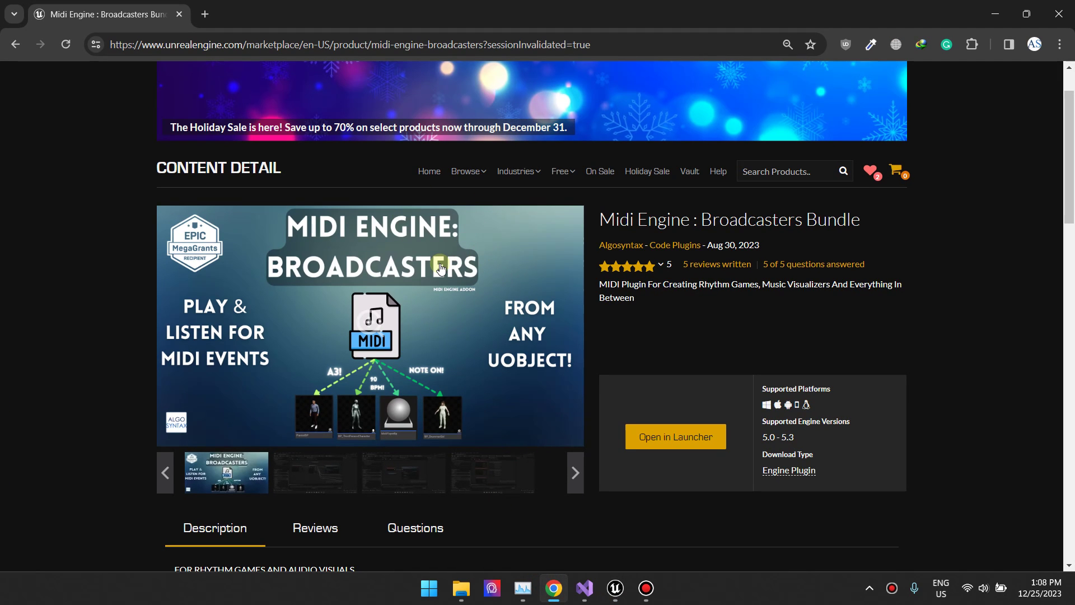